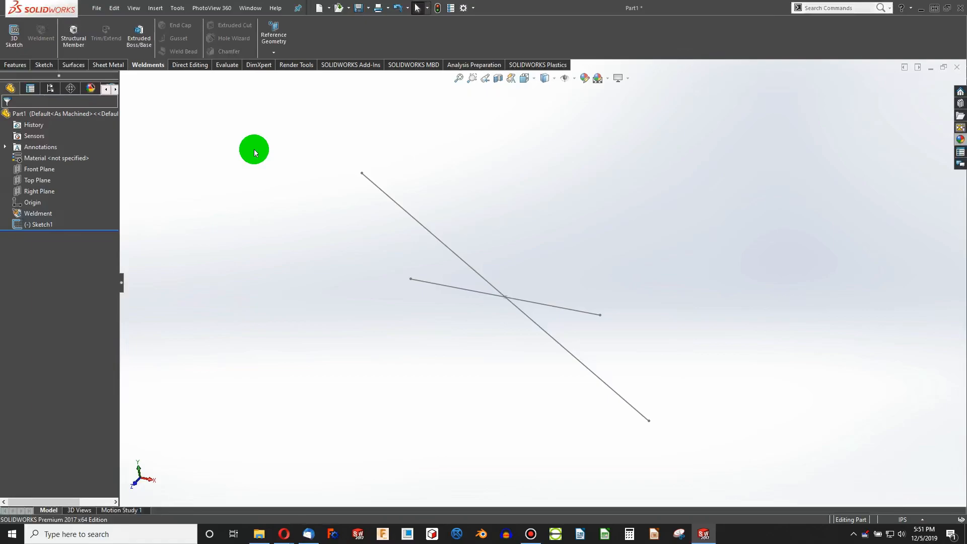
pyautogui.moveTo(468, 244); pyautogui.dragTo(499, 209, button='middle')
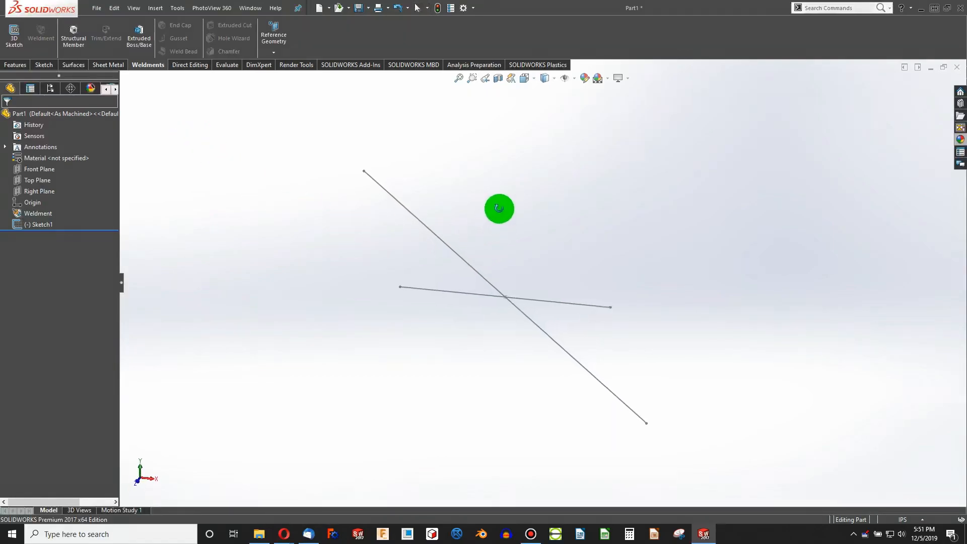
pyautogui.click(39, 168)
pyautogui.moveTo(293, 270); pyautogui.dragTo(371, 274, button='middle')
pyautogui.click(261, 228)
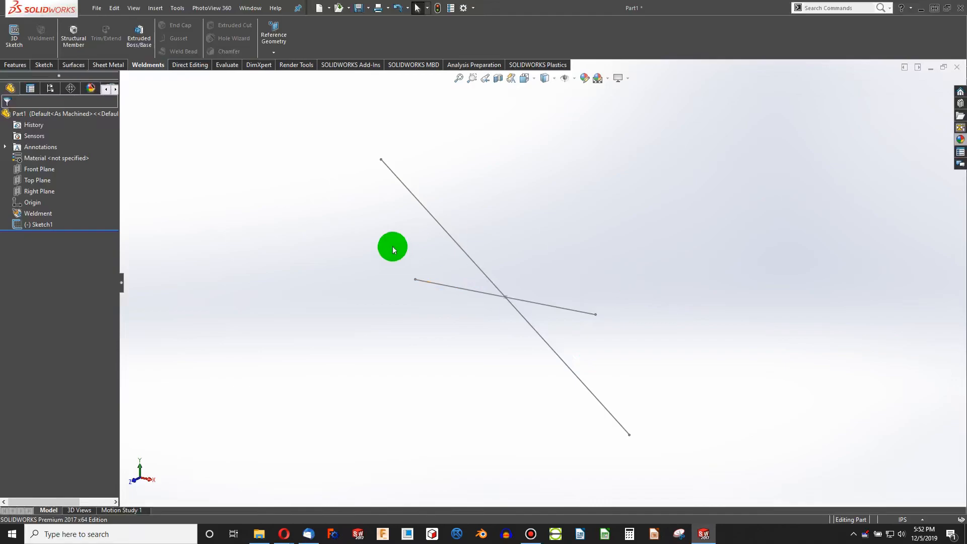
# Set up an ansi inch pipe structural member, size 1.0 sch 40, along the longer sketch line.
pyautogui.click(73, 35)
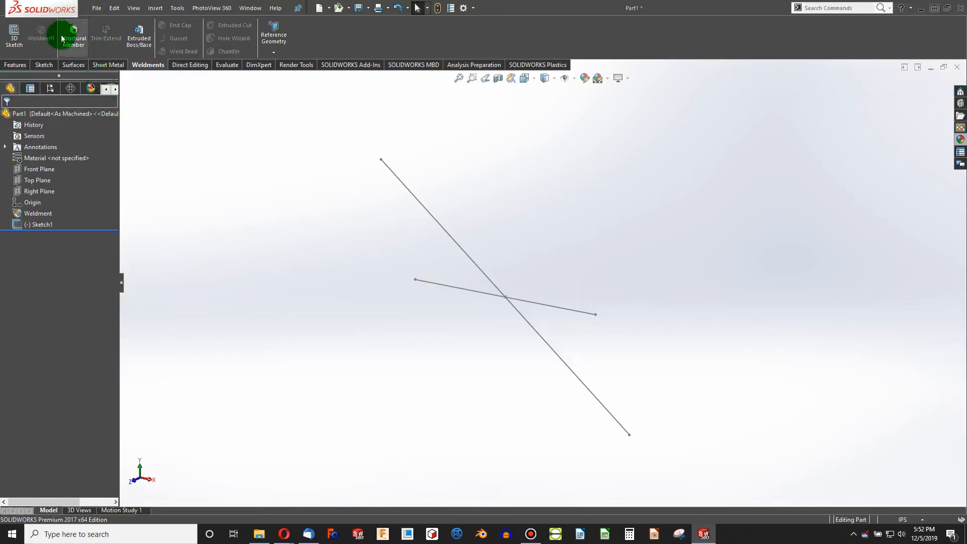
pyautogui.click(430, 216)
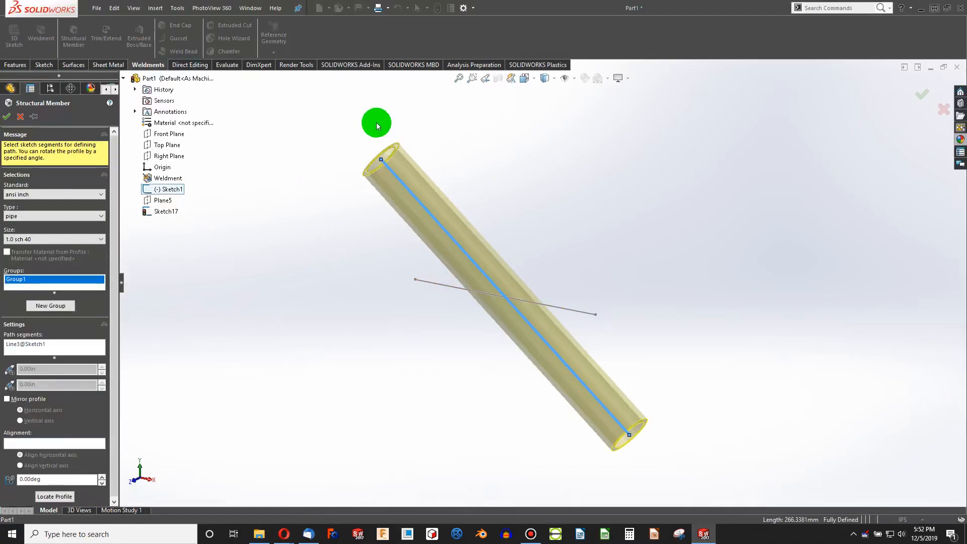
pyautogui.click(43, 240)
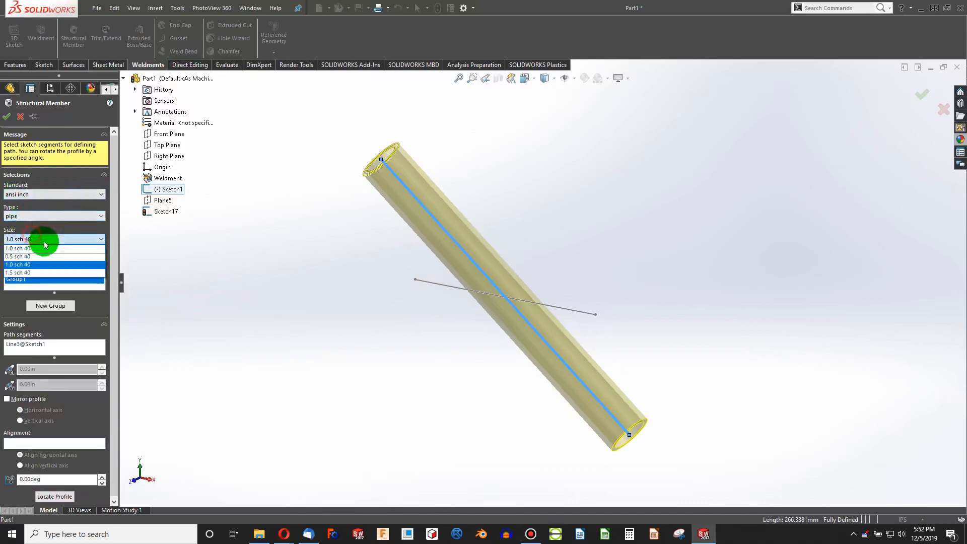
pyautogui.click(54, 267)
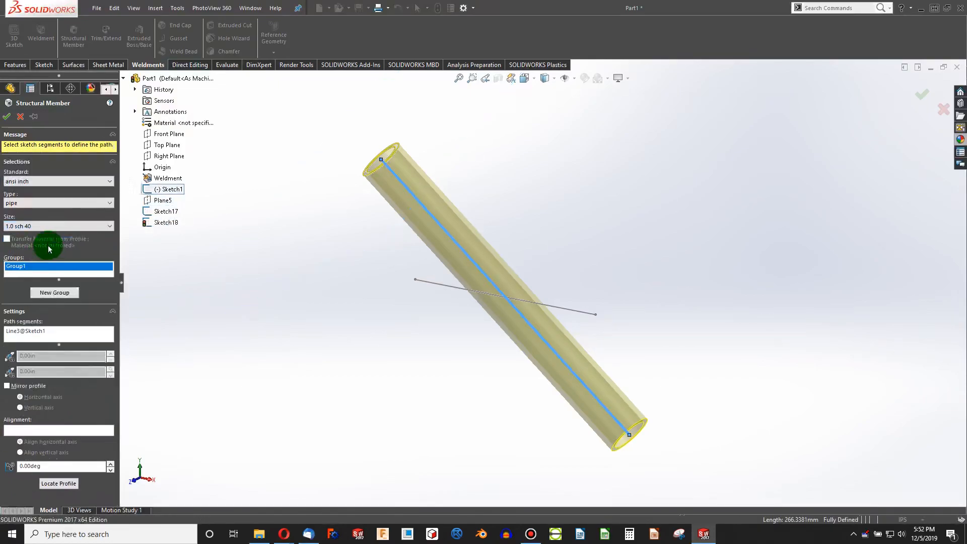
pyautogui.click(403, 172)
pyautogui.click(61, 277)
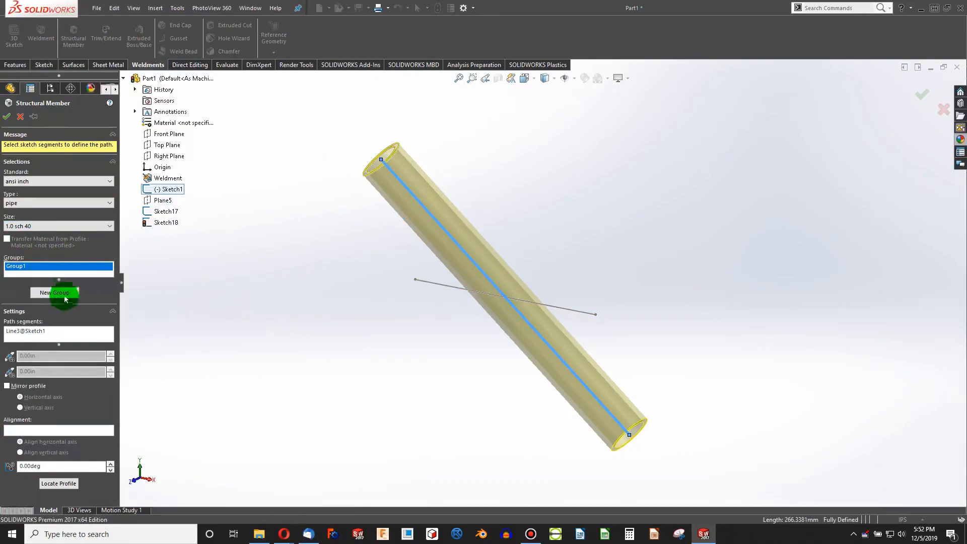
# Add the shorter crossing line as a new group of the pipe structural member and create both pipes.
pyautogui.click(54, 292)
pyautogui.click(410, 302)
pyautogui.click(440, 284)
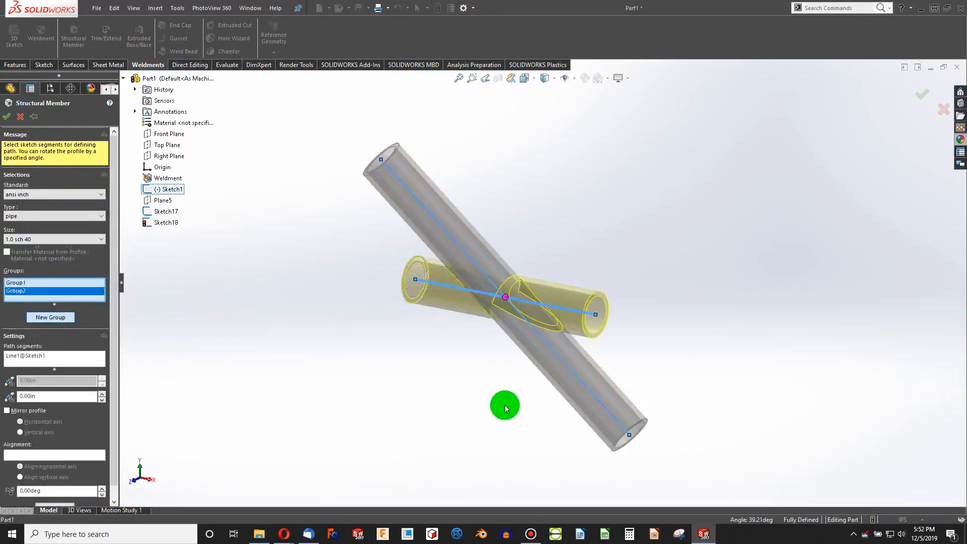
pyautogui.scroll(-5, 501, 280)
pyautogui.moveTo(571, 184); pyautogui.dragTo(527, 241, button='middle')
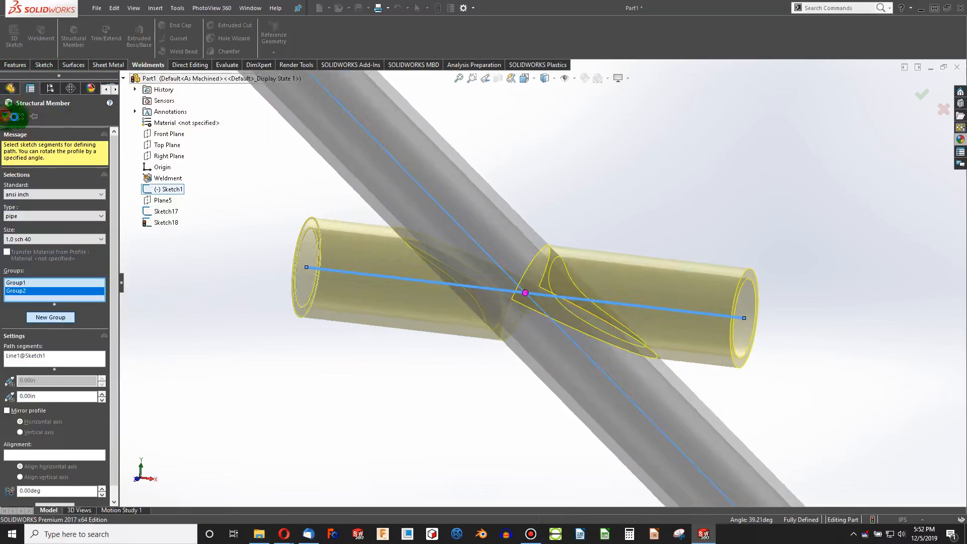
pyautogui.click(6, 116)
pyautogui.scroll(4, 567, 308)
pyautogui.moveTo(561, 309); pyautogui.dragTo(520, 303, button='middle')
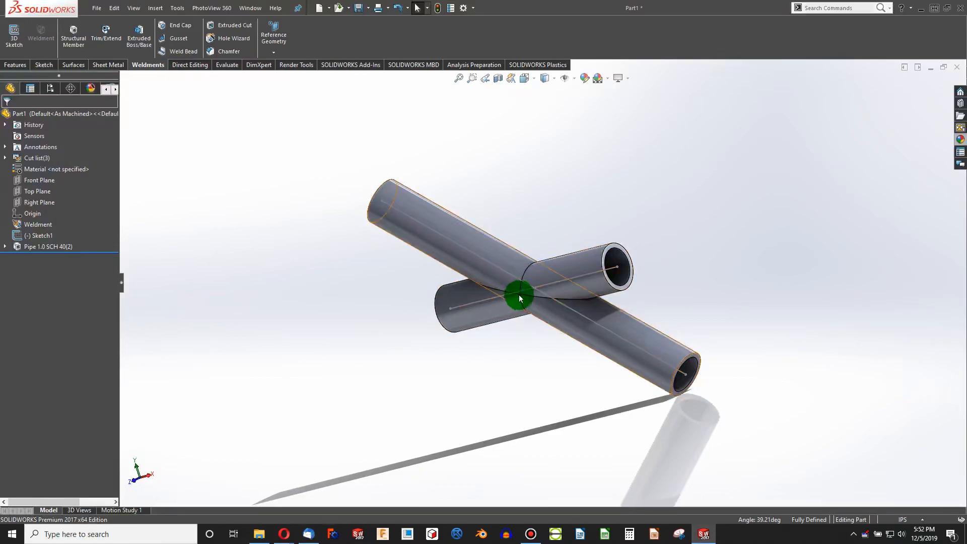
# Delete the 1.0 sch 40 pipe structural member together with its dependent plane and sketch.
pyautogui.rightClick(465, 308)
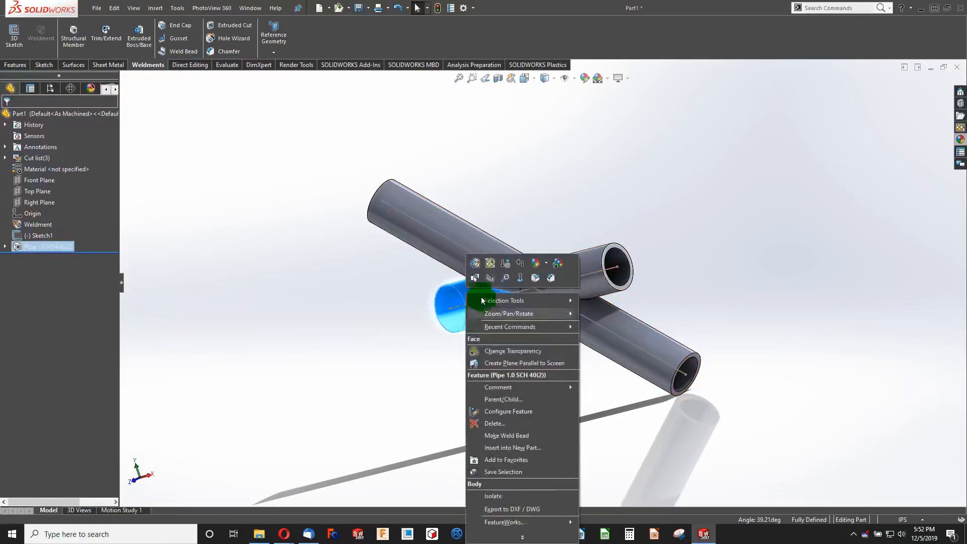
pyautogui.click(494, 423)
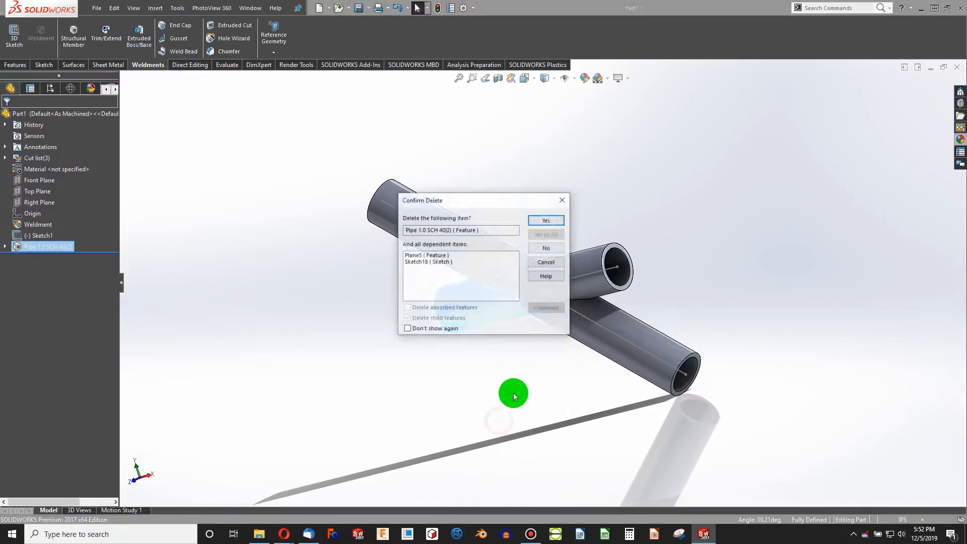
pyautogui.click(559, 220)
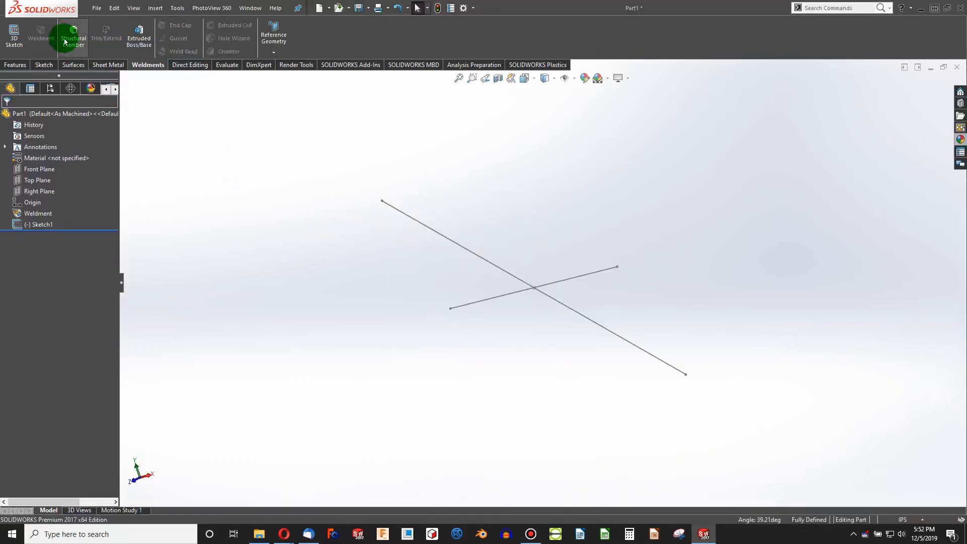
# Create an ansi inch angle iron structural member, size 1 x 1 x 0.125, along the shorter sketch line.
pyautogui.click(71, 44)
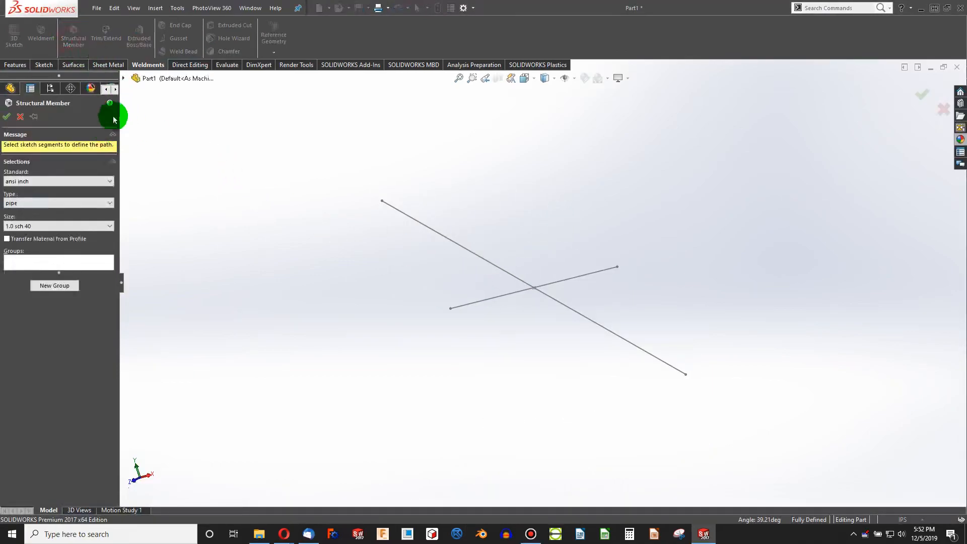
pyautogui.click(50, 204)
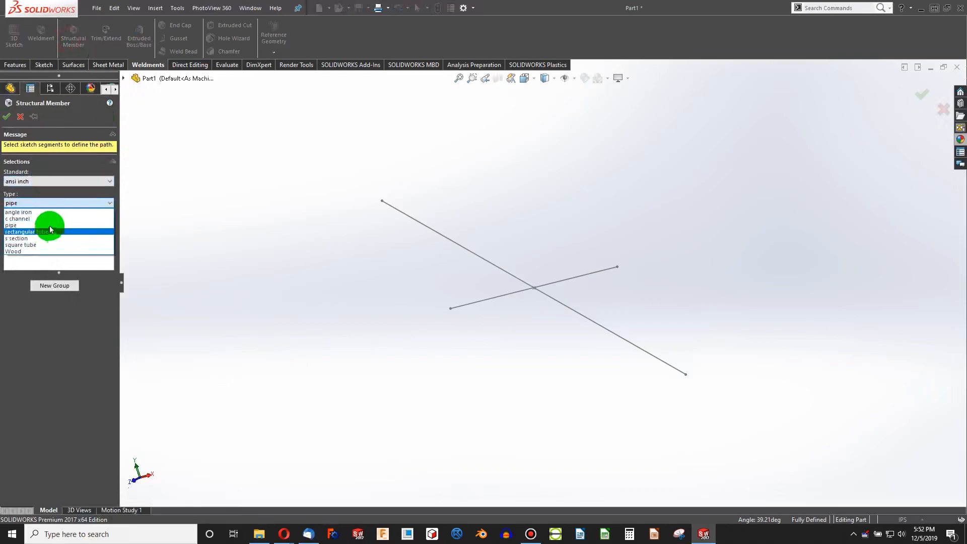
pyautogui.click(48, 212)
pyautogui.click(477, 304)
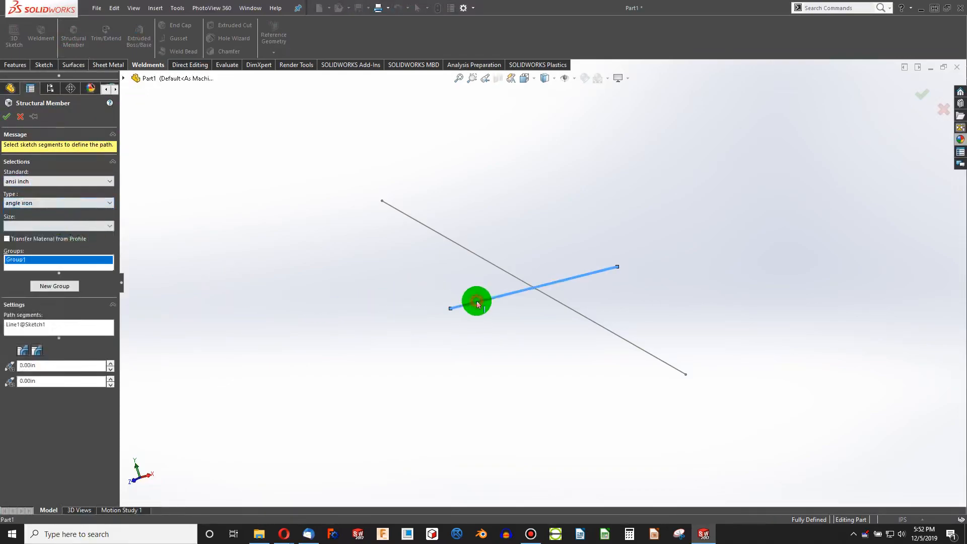
pyautogui.click(60, 231)
pyautogui.click(48, 235)
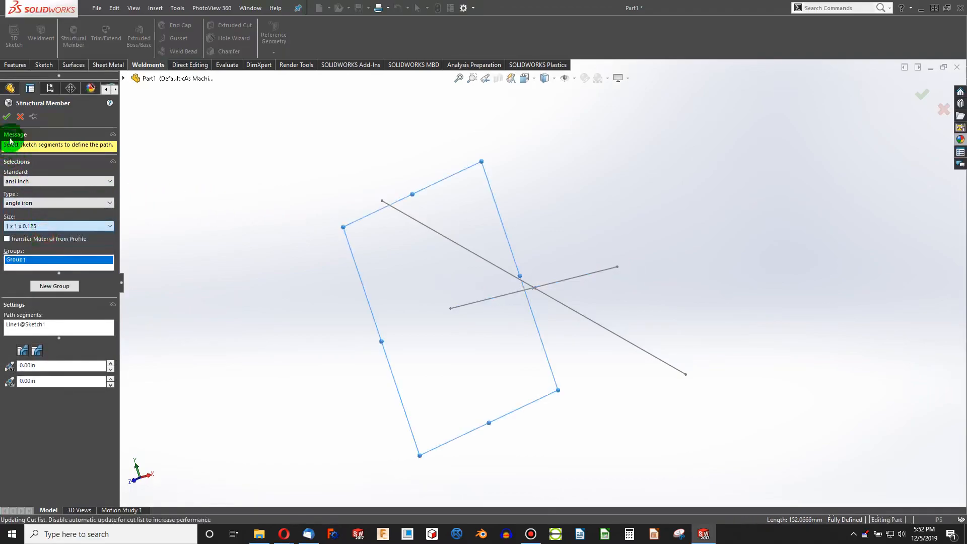
pyautogui.click(10, 120)
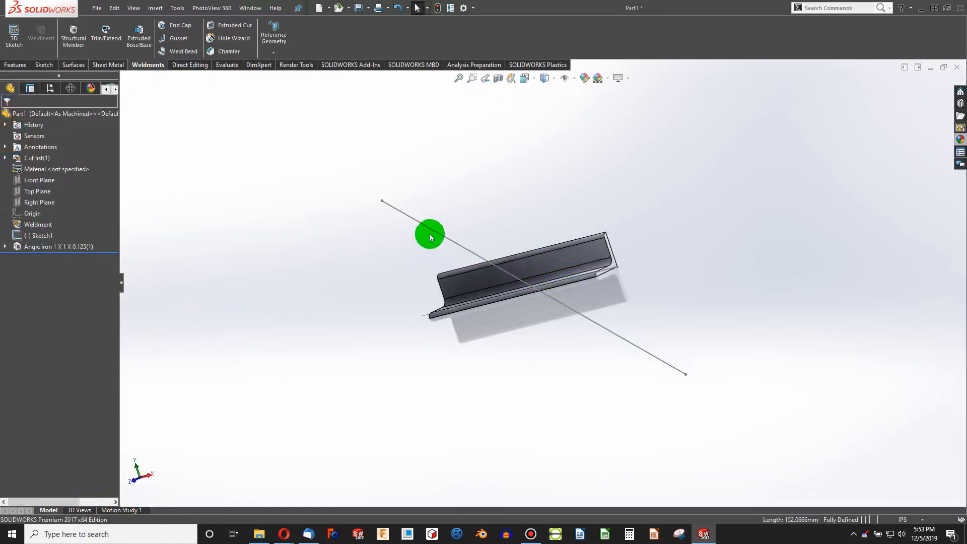
# Create a separate ansi inch pipe structural member, size 0.5 sch 40, along the longer line crossing the angle iron.
pyautogui.click(433, 232)
pyautogui.click(73, 33)
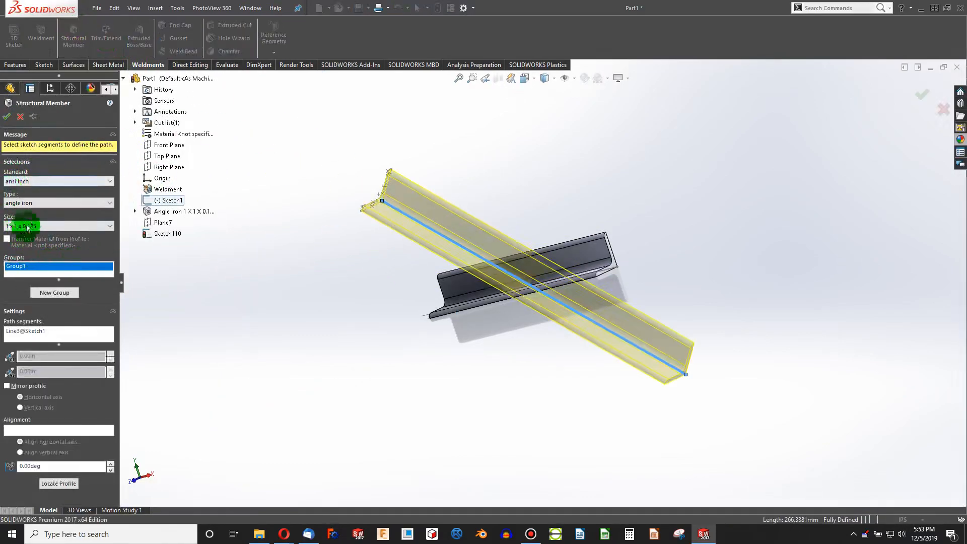
pyautogui.click(36, 203)
pyautogui.click(36, 228)
pyautogui.click(58, 226)
pyautogui.click(54, 243)
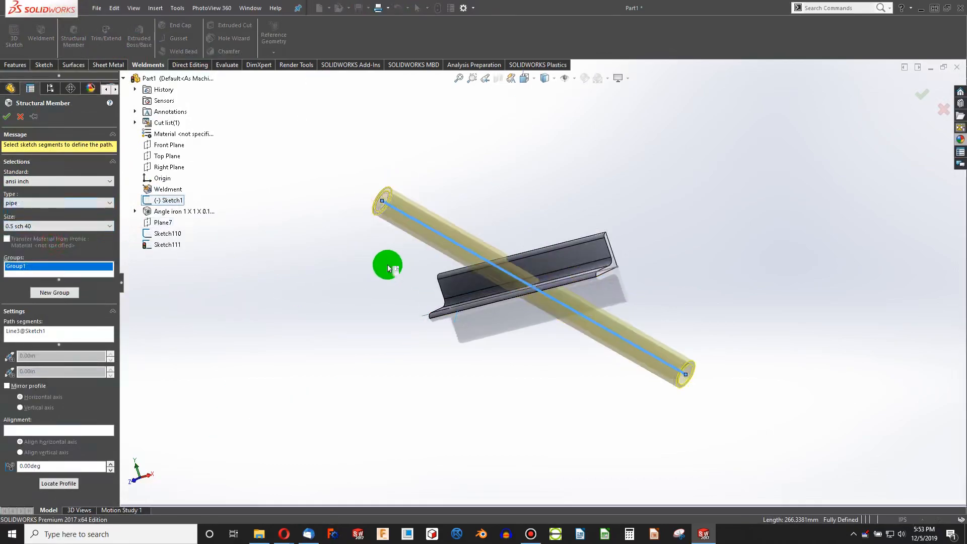
pyautogui.scroll(-3, 518, 277)
pyautogui.moveTo(518, 276); pyautogui.dragTo(497, 349, button='middle')
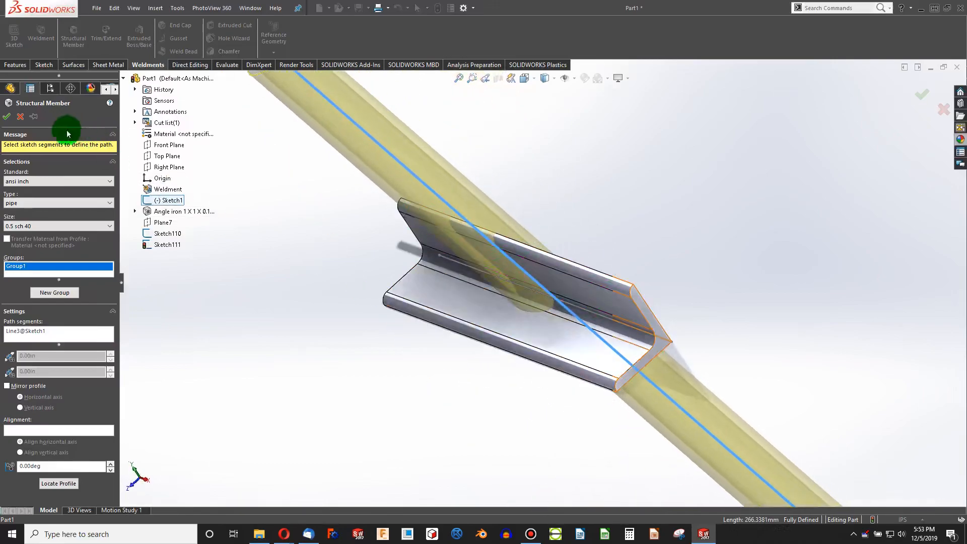
pyautogui.click(6, 117)
pyautogui.moveTo(562, 292); pyautogui.dragTo(543, 277, button='middle')
# Delete the 0.5 sch 40 pipe structural member that crosses the angle iron.
pyautogui.click(474, 262)
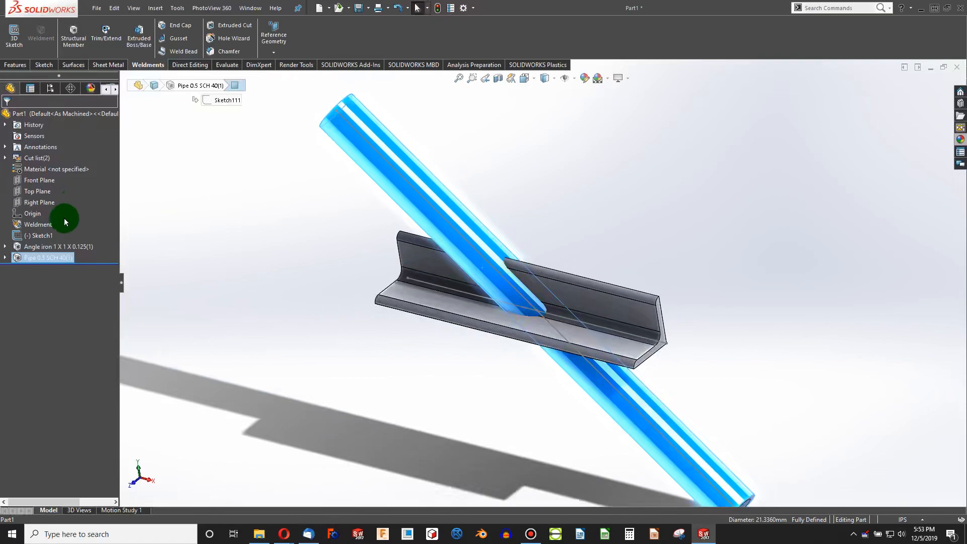
pyautogui.rightClick(36, 259)
pyautogui.click(75, 312)
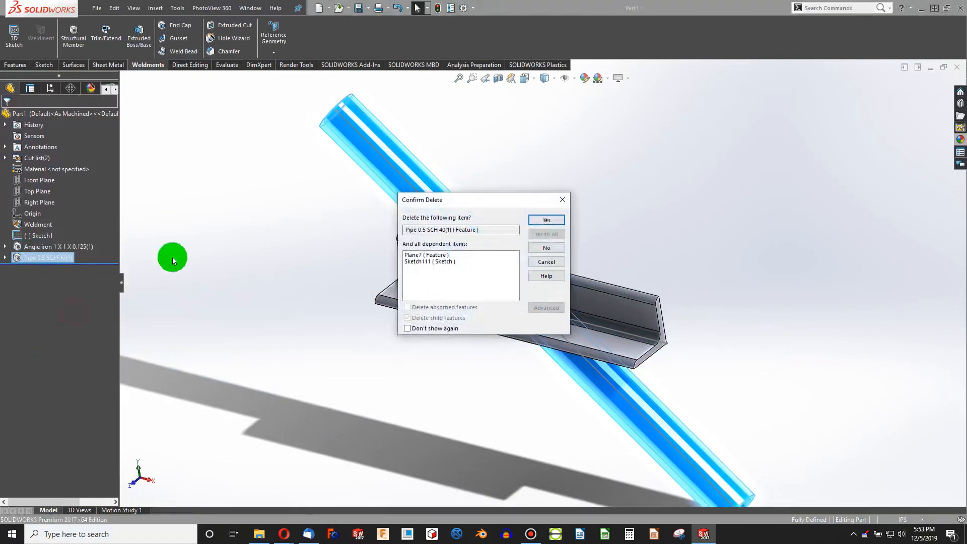
pyautogui.click(549, 221)
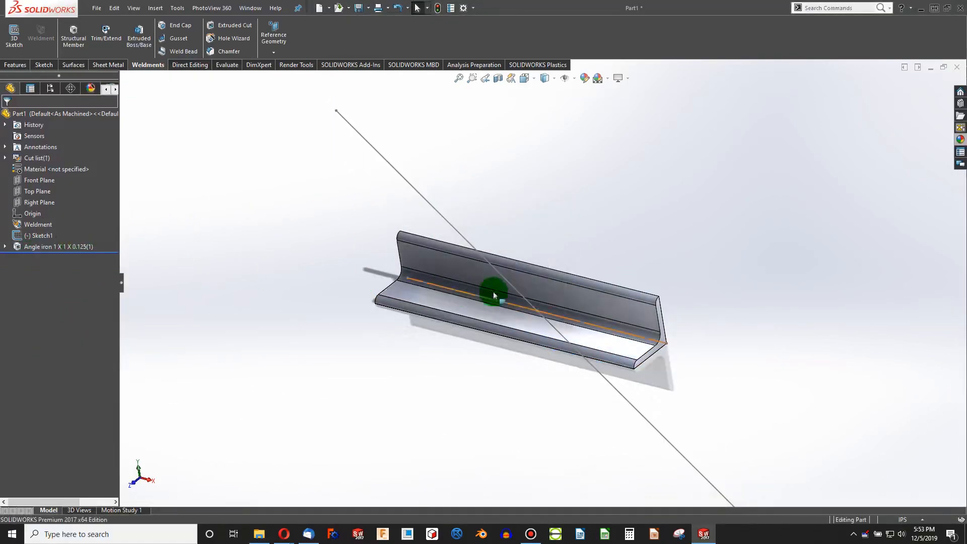
pyautogui.moveTo(527, 310); pyautogui.dragTo(514, 346, button='middle')
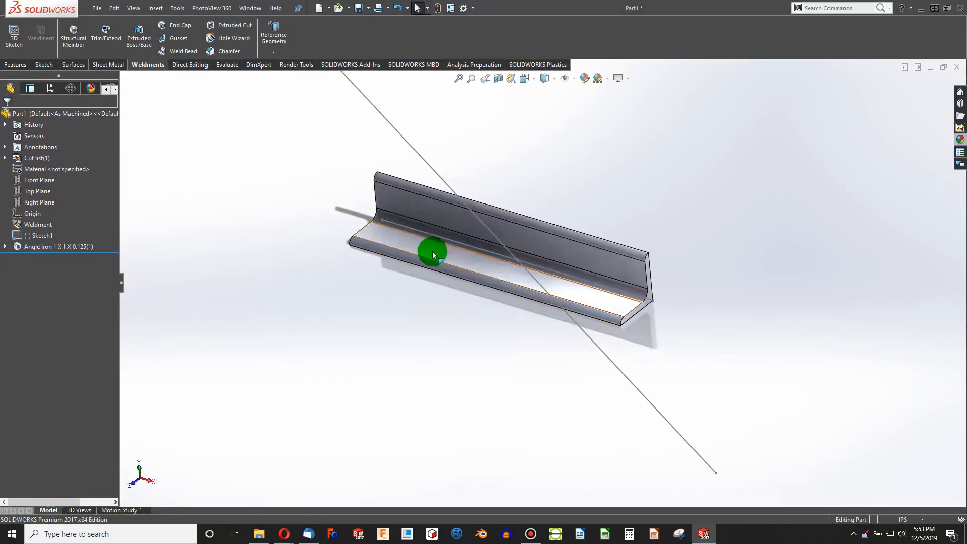
pyautogui.scroll(-2, 400, 247)
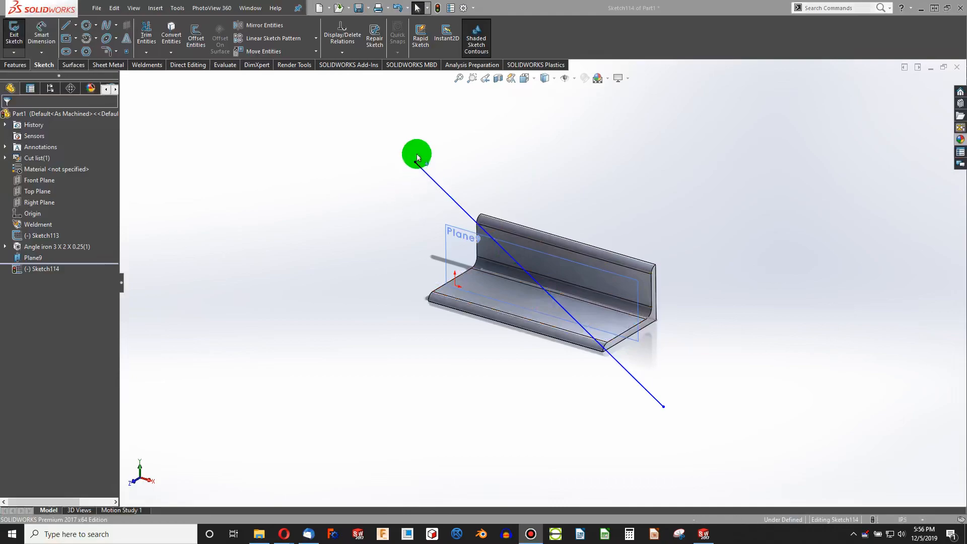
# Rebuild the part to exit the sketch of the diagonal line on Plane9.
pyautogui.moveTo(514, 233)
pyautogui.mouseDown(button='middle')
pyautogui.moveTo(537, 306)
pyautogui.moveTo(504, 269)
pyautogui.moveTo(495, 278)
pyautogui.moveTo(552, 233)
pyautogui.moveTo(533, 307)
pyautogui.mouseUp(button='middle')
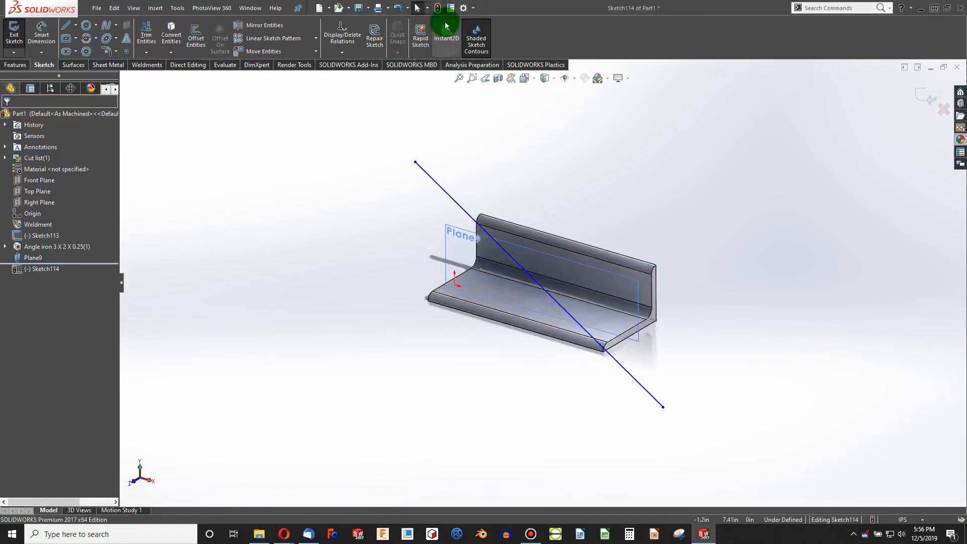
pyautogui.click(436, 8)
pyautogui.scroll(-2, 459, 233)
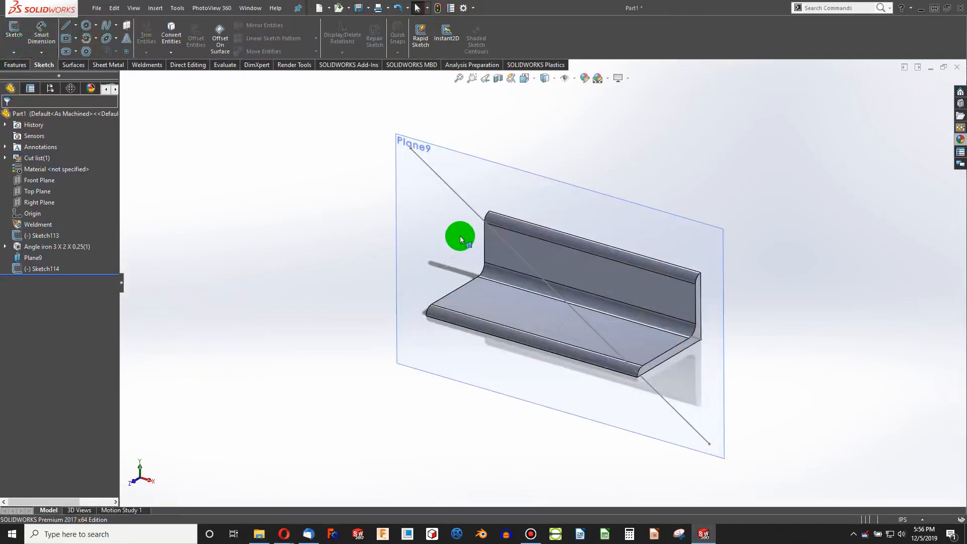
# Hide Plane9, the reference plane that carries the diagonal line's sketch.
pyautogui.click(473, 207)
pyautogui.click(464, 203)
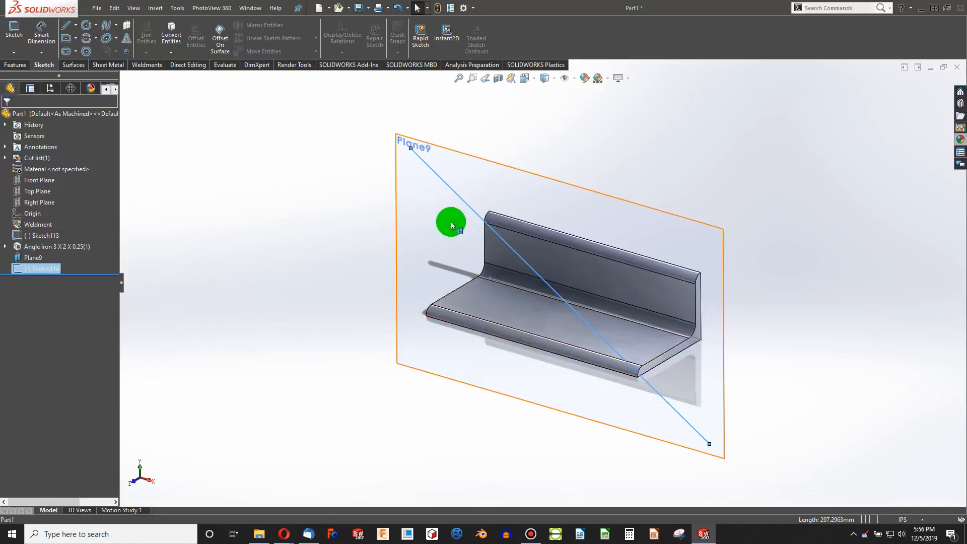
pyautogui.click(449, 153)
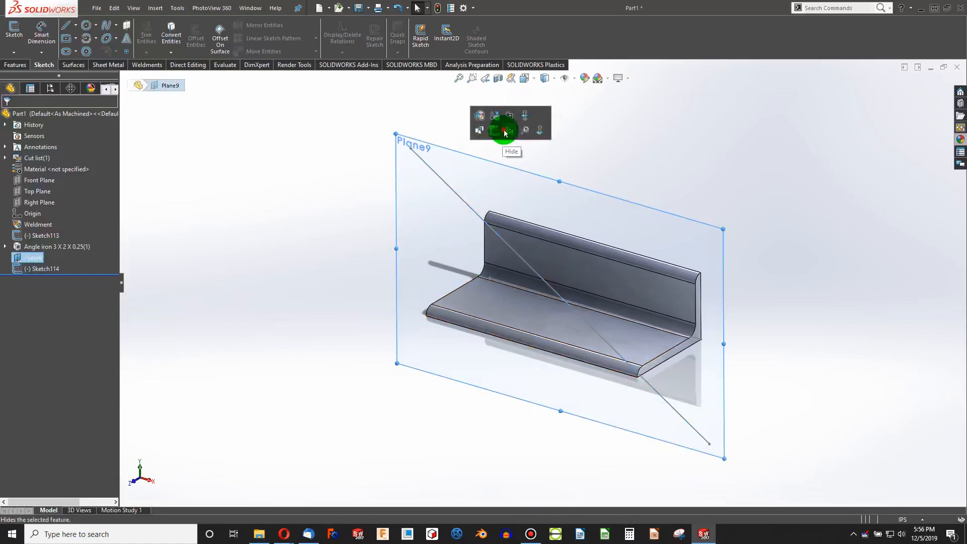
pyautogui.click(505, 130)
pyautogui.click(428, 170)
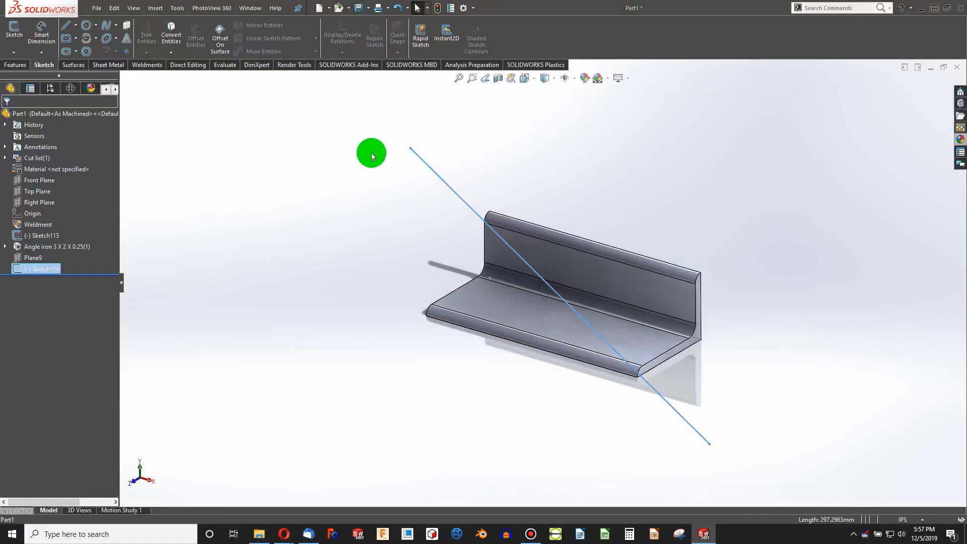
pyautogui.click(377, 157)
pyautogui.click(26, 66)
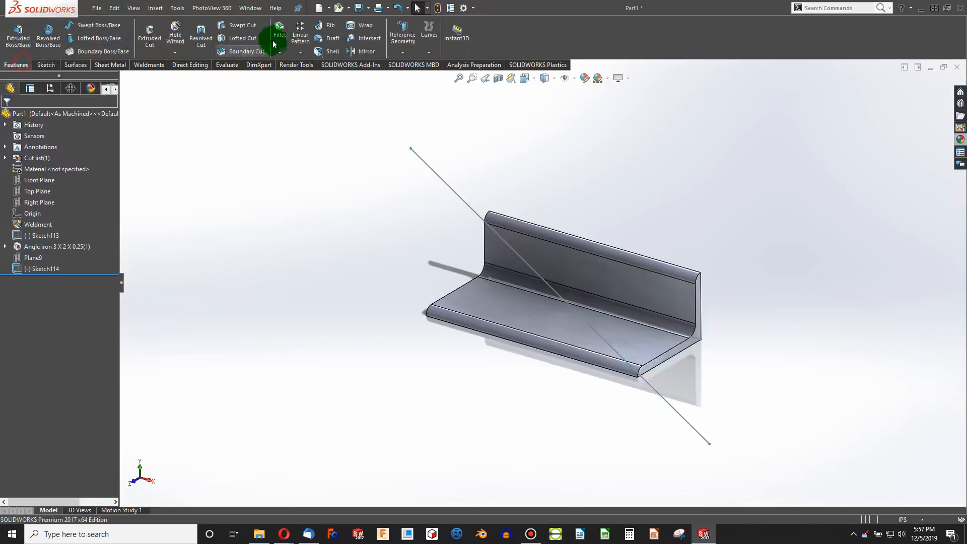
pyautogui.click(406, 42)
pyautogui.click(408, 73)
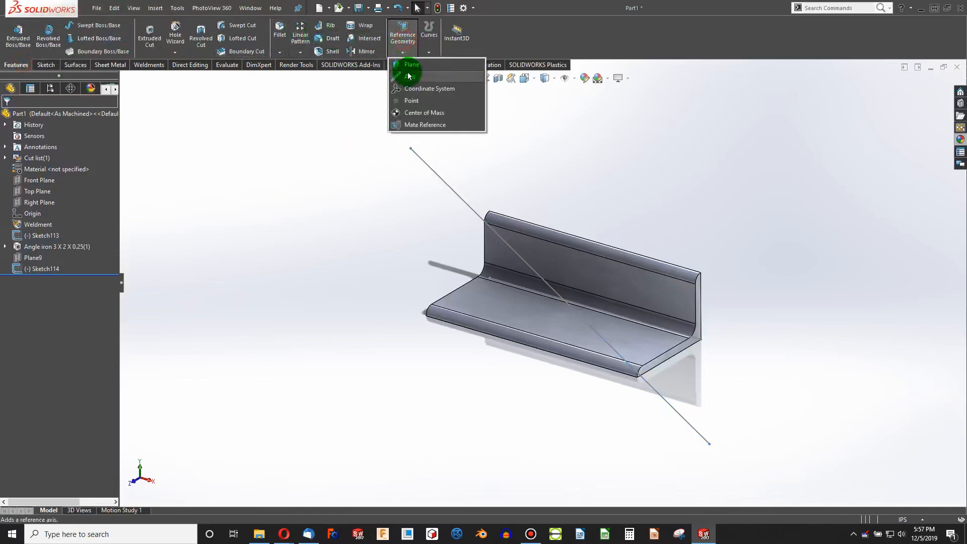
pyautogui.click(415, 157)
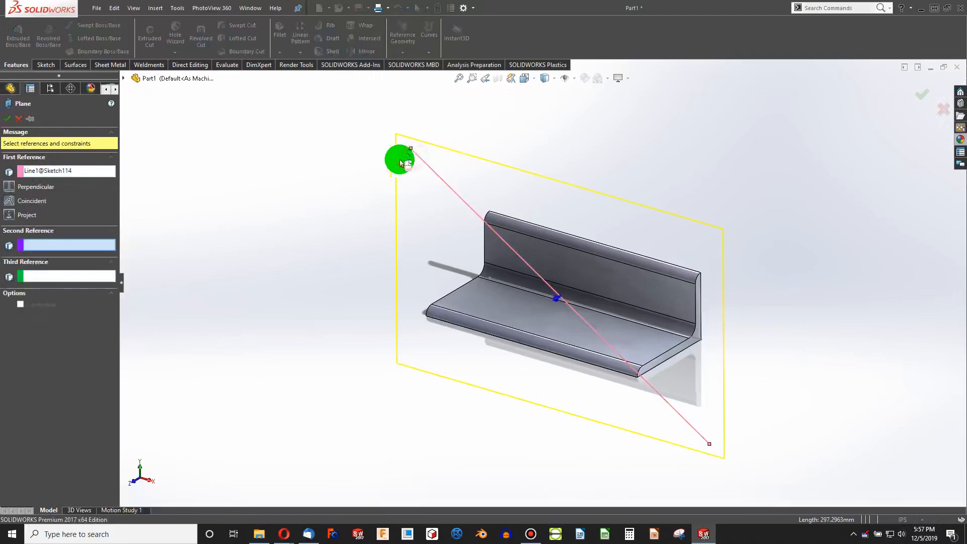
pyautogui.click(18, 119)
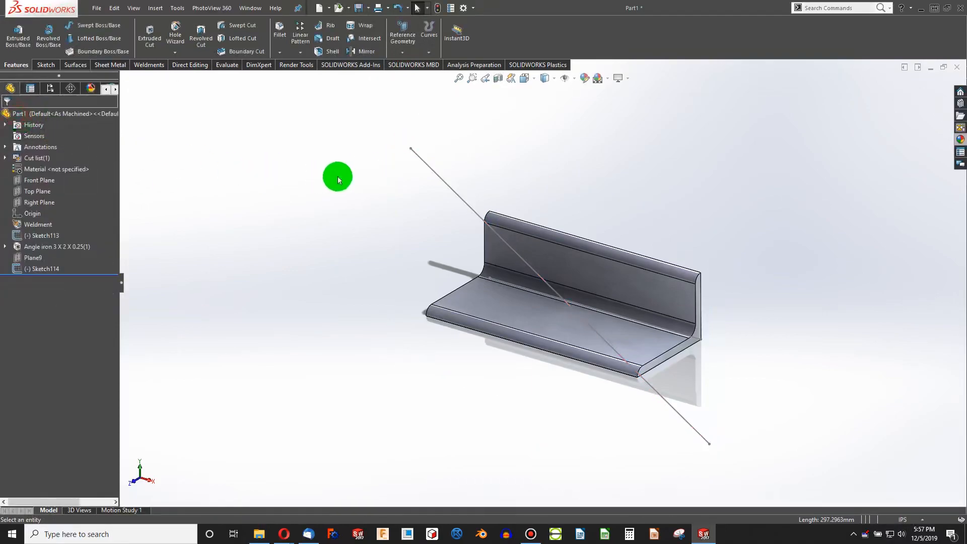
pyautogui.click(404, 49)
pyautogui.click(406, 62)
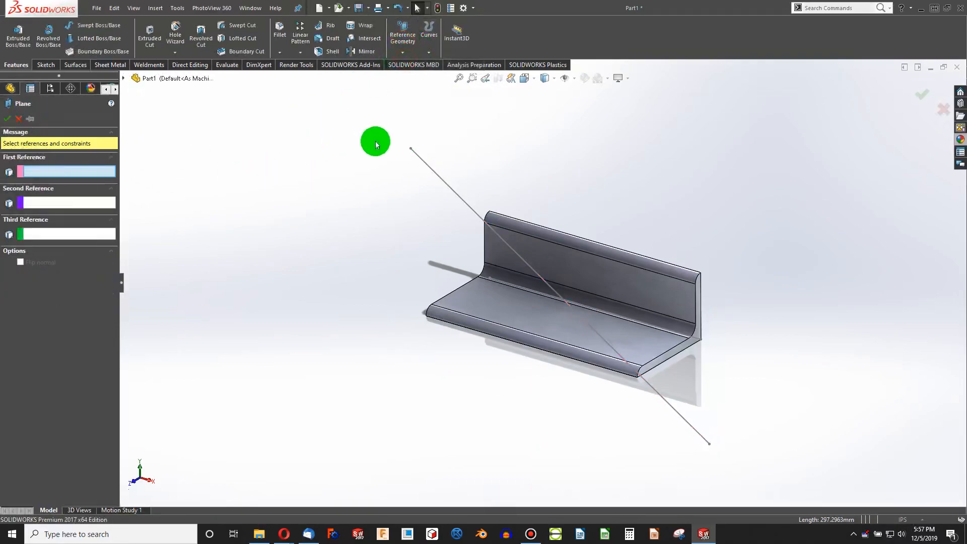
pyautogui.click(409, 149)
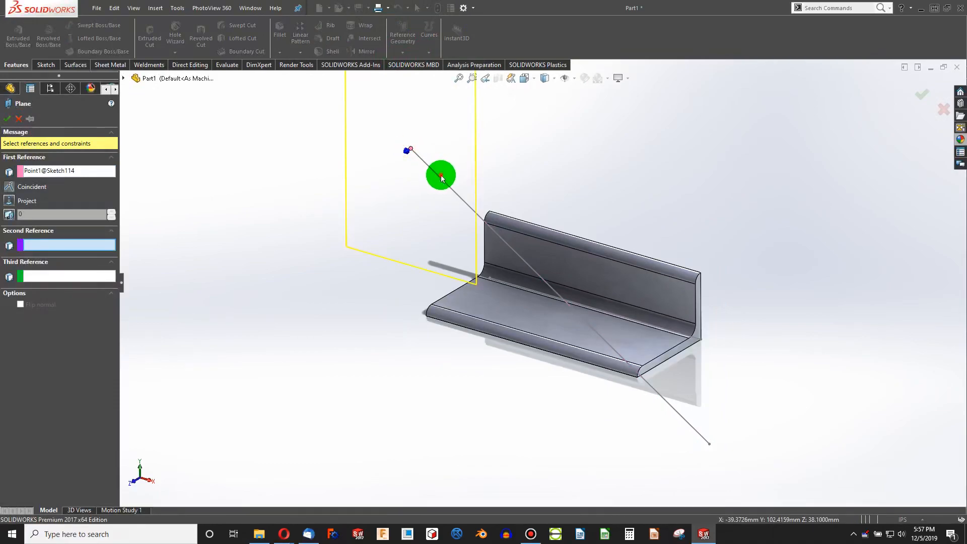
pyautogui.click(441, 182)
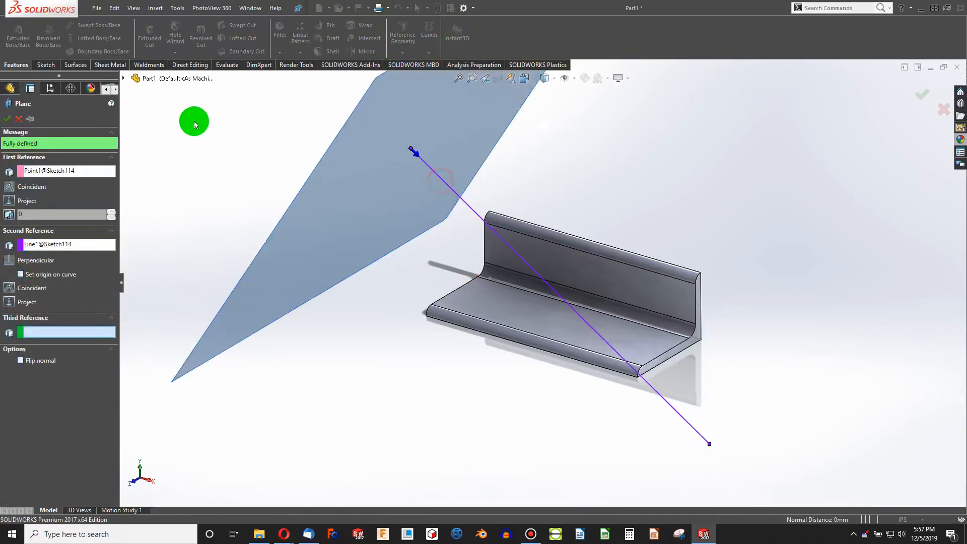
pyautogui.click(19, 120)
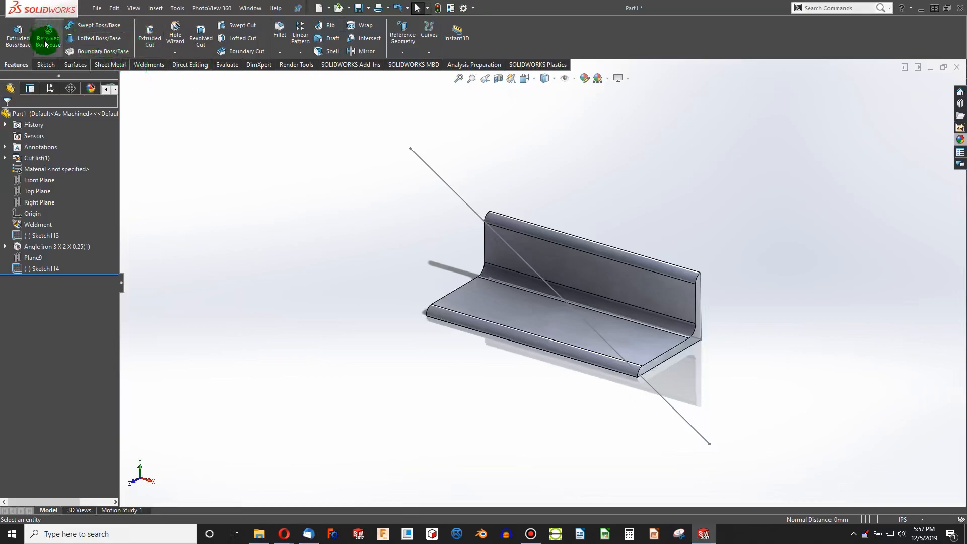
# Create an ansi inch pipe structural member, size 0.5 sch 40, along the diagonal line crossing the angle iron.
pyautogui.click(142, 66)
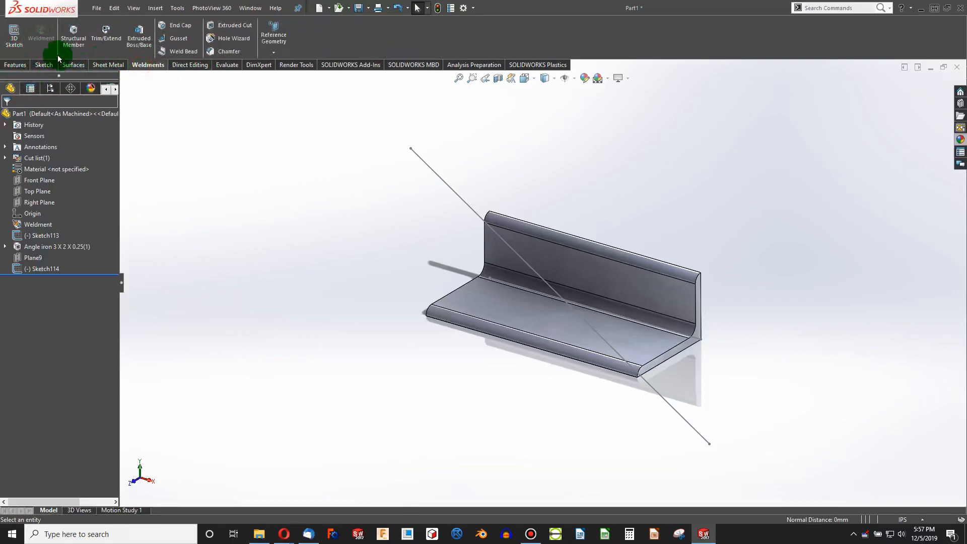
pyautogui.click(73, 33)
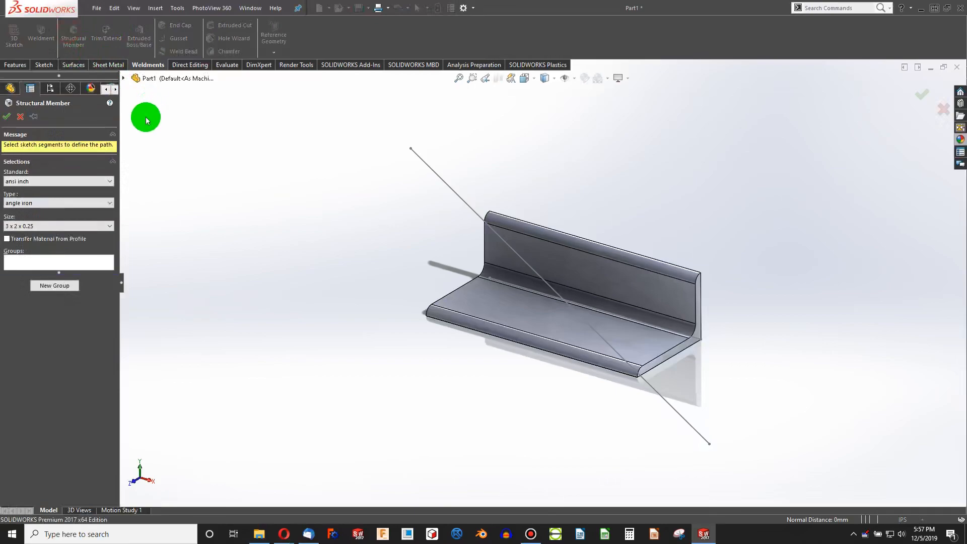
pyautogui.click(28, 203)
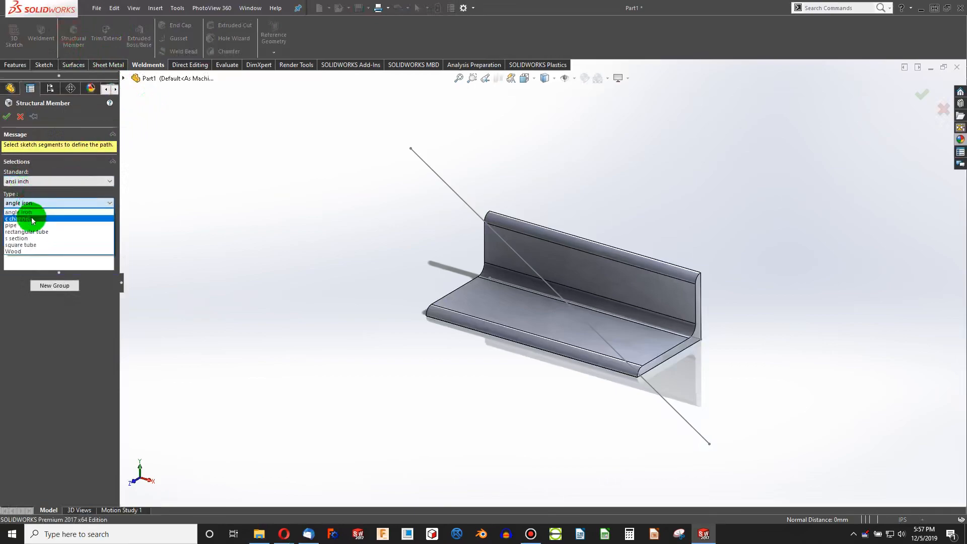
pyautogui.click(32, 216)
pyautogui.click(32, 224)
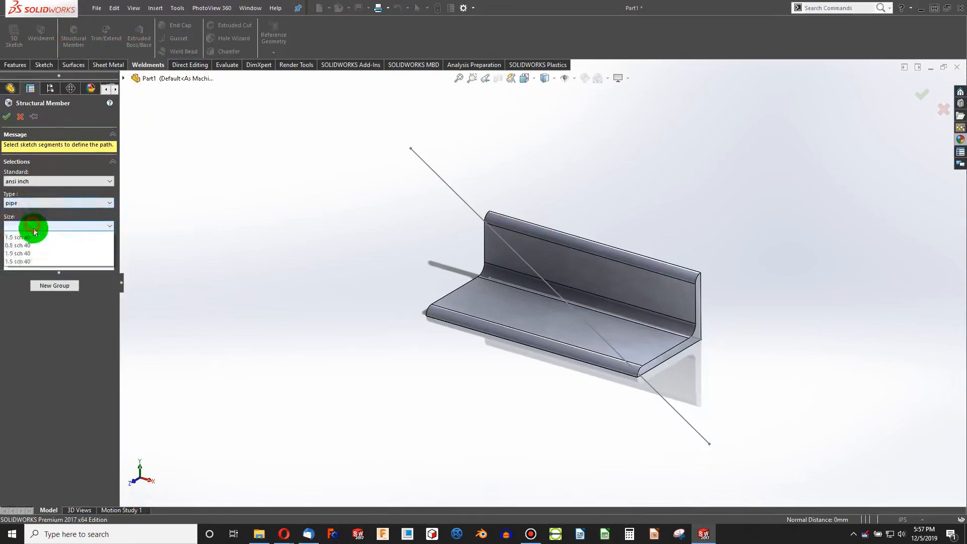
pyautogui.click(32, 232)
pyautogui.click(434, 174)
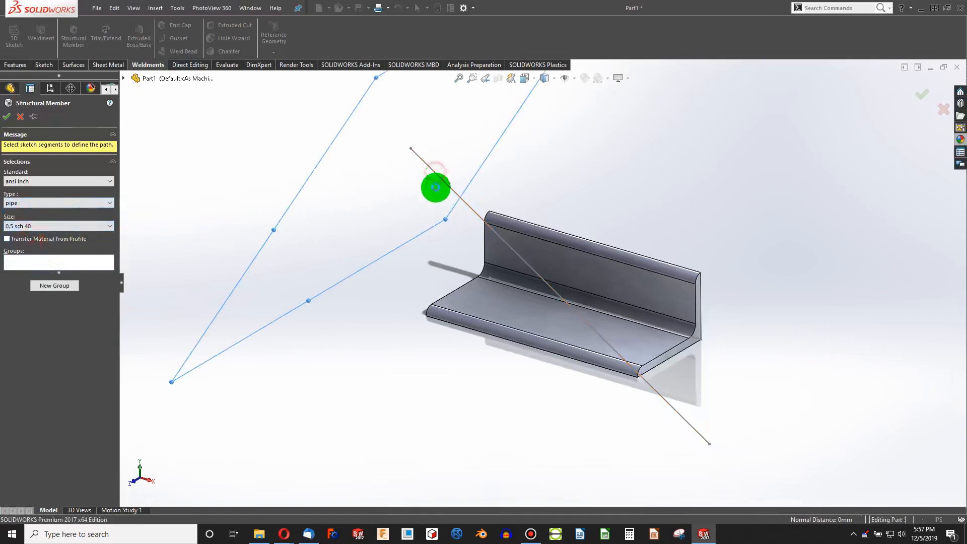
pyautogui.click(436, 196)
pyautogui.moveTo(438, 201)
pyautogui.mouseDown(button='middle')
pyautogui.moveTo(460, 274)
pyautogui.moveTo(433, 309)
pyautogui.moveTo(471, 125)
pyautogui.moveTo(488, 231)
pyautogui.moveTo(425, 240)
pyautogui.mouseUp(button='middle')
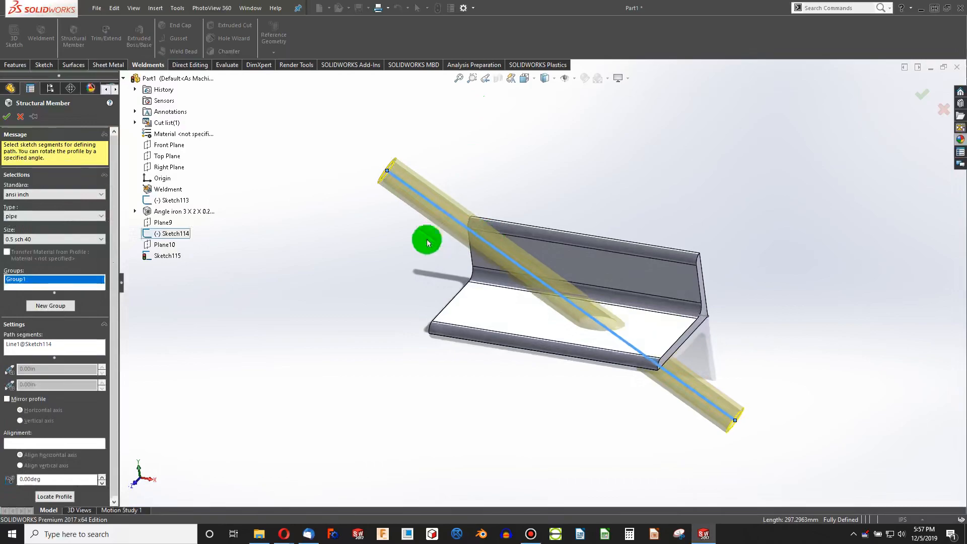
pyautogui.scroll(-1, 62, 334)
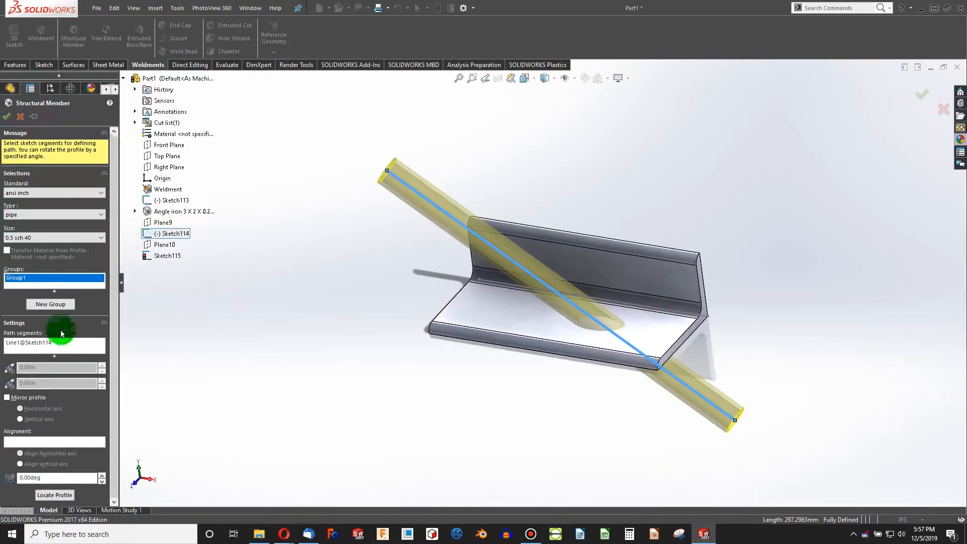
pyautogui.click(7, 116)
# Start an Intersect of the pipe and the angle iron with Create both, and compute their regions.
pyautogui.scroll(-2, 624, 332)
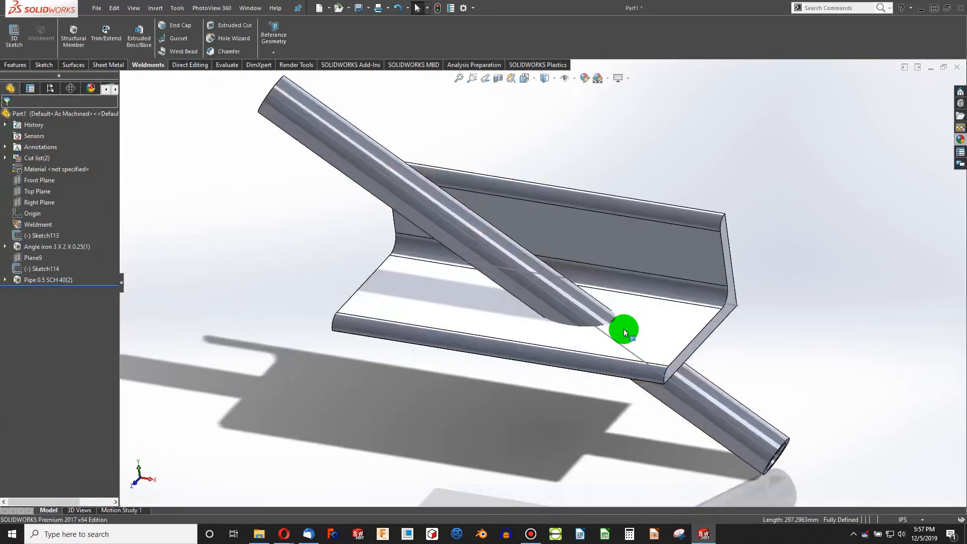
pyautogui.scroll(-3, 625, 332)
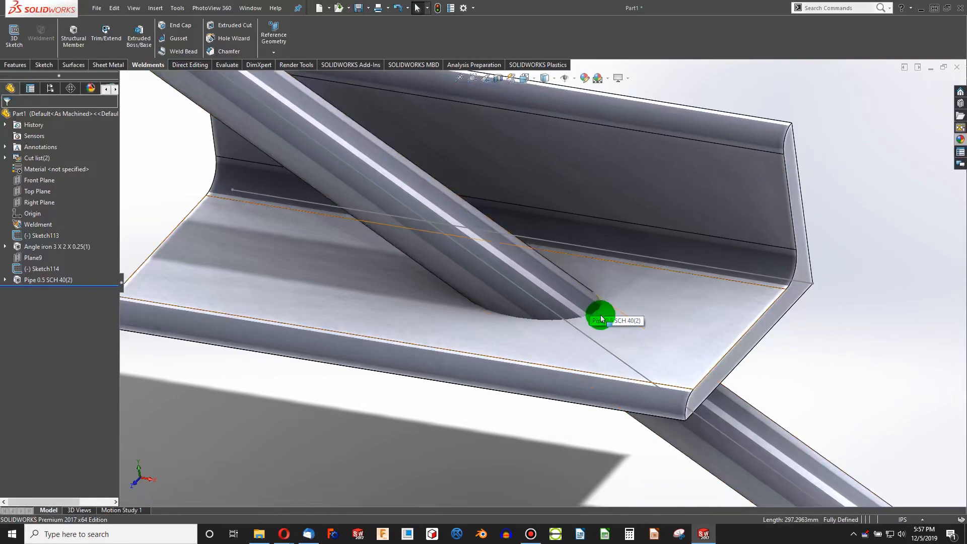
pyautogui.scroll(6, 554, 292)
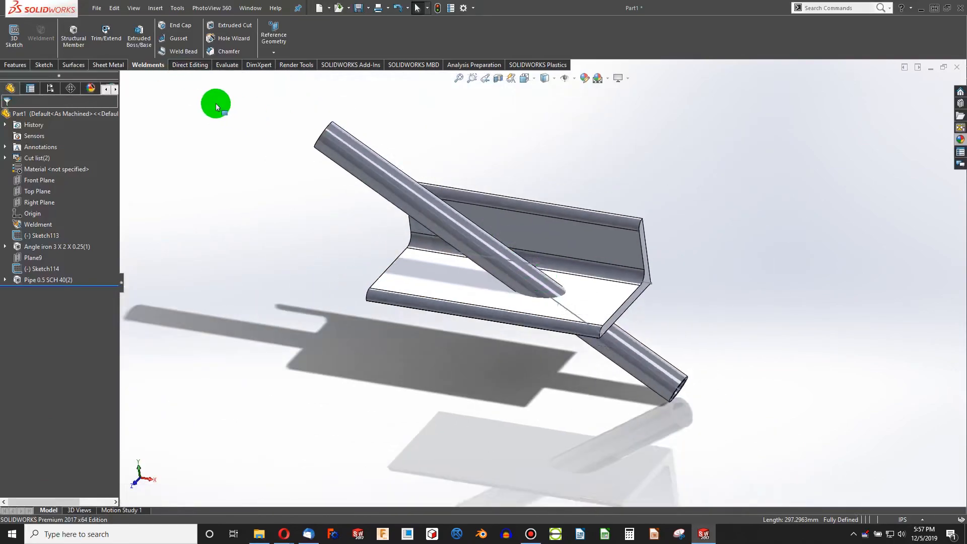
pyautogui.click(15, 64)
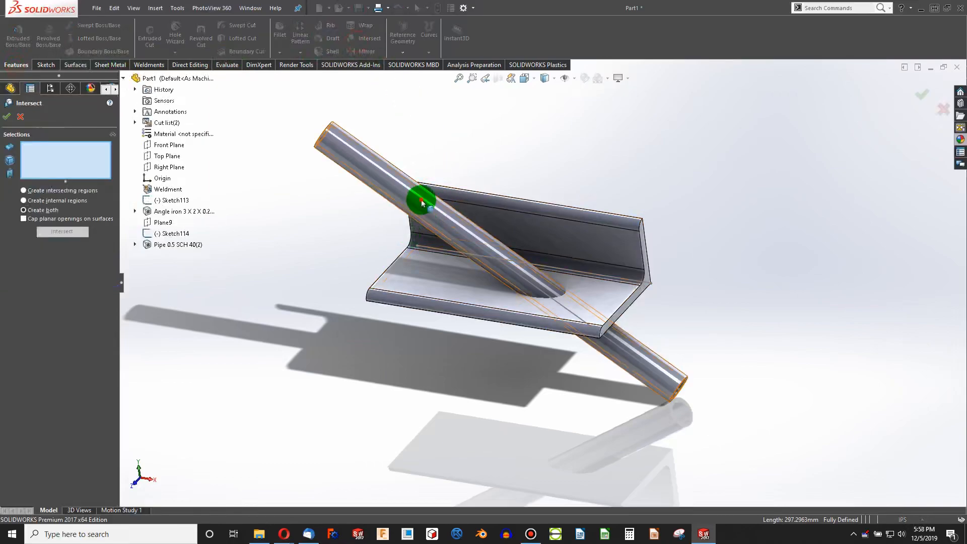
pyautogui.click(598, 297)
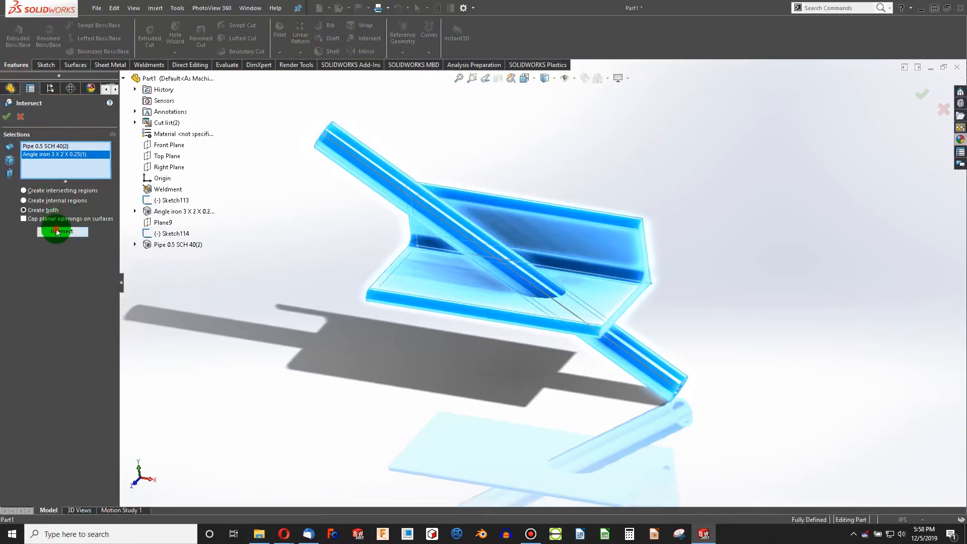
pyautogui.click(59, 231)
# Exclude regions 1, 2, 4 and 5 from the Intersect result, keeping only the upper pipe section.
pyautogui.moveTo(566, 373); pyautogui.dragTo(563, 339, button='middle')
pyautogui.click(603, 328)
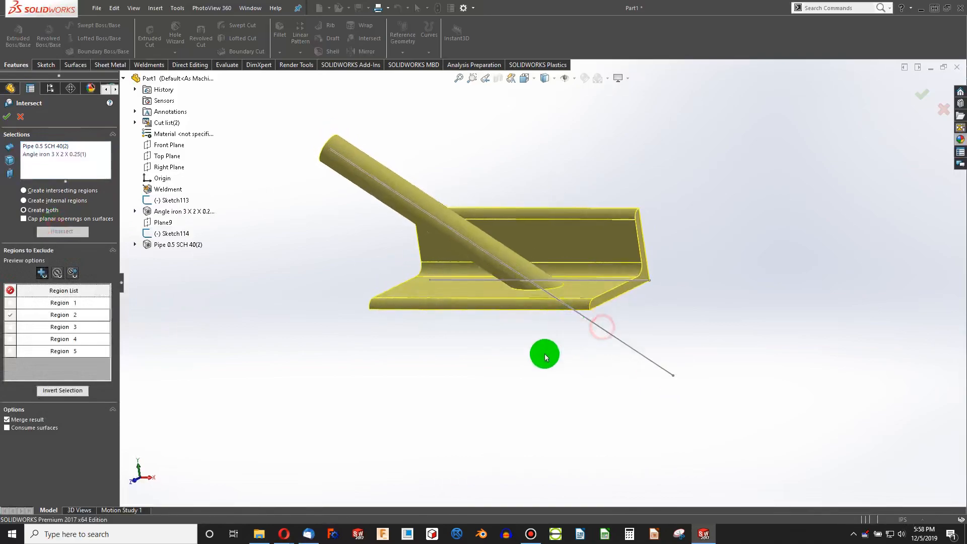
pyautogui.moveTo(545, 355); pyautogui.dragTo(521, 300, button='right')
pyautogui.click(568, 358)
pyautogui.moveTo(568, 358)
pyautogui.mouseDown(button='middle')
pyautogui.moveTo(528, 198)
pyautogui.moveTo(565, 262)
pyautogui.mouseUp(button='middle')
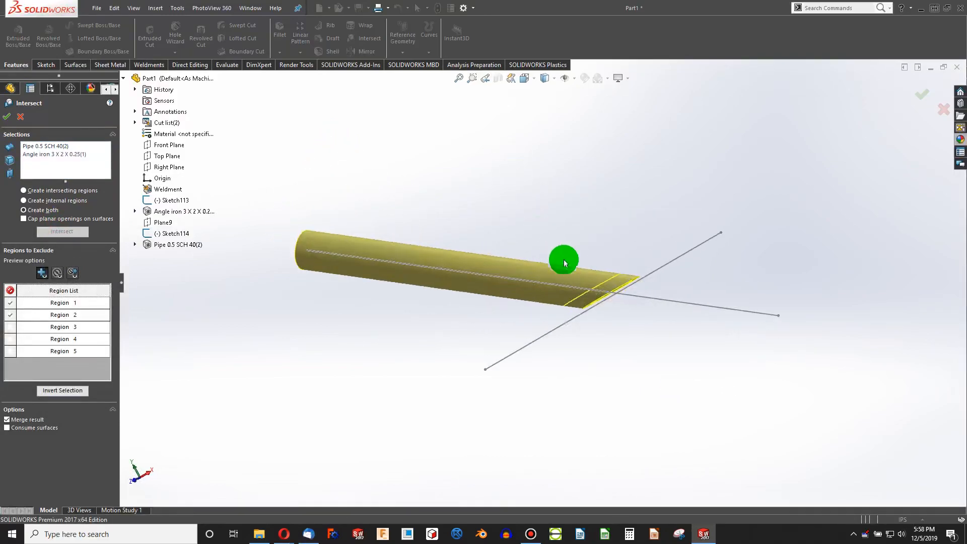
pyautogui.moveTo(604, 308)
pyautogui.mouseDown(button='middle')
pyautogui.moveTo(624, 429)
pyautogui.moveTo(626, 285)
pyautogui.moveTo(570, 218)
pyautogui.moveTo(557, 300)
pyautogui.moveTo(544, 309)
pyautogui.moveTo(658, 458)
pyautogui.moveTo(596, 388)
pyautogui.moveTo(560, 404)
pyautogui.mouseUp(button='middle')
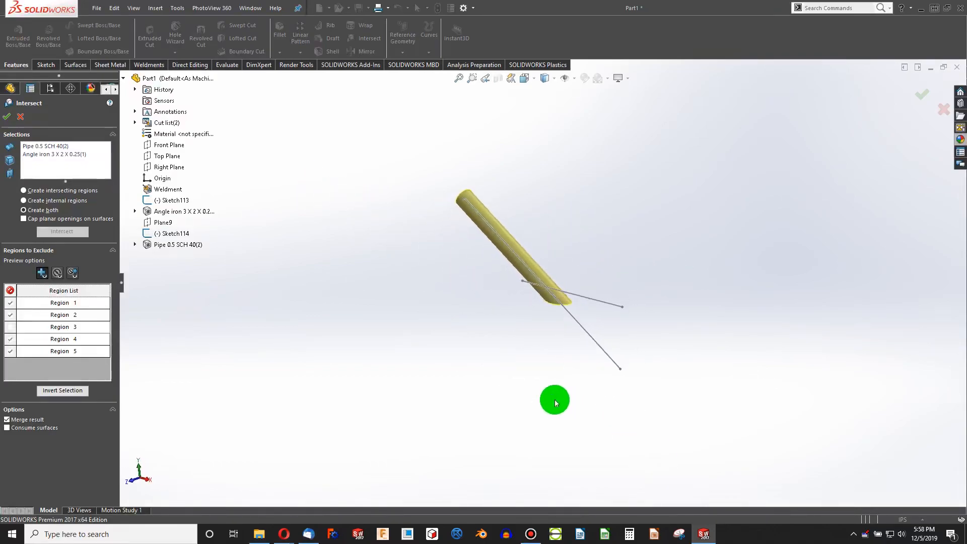
# Restore region 1, the angle iron, to the Intersect result and compare the included and excluded region previews.
pyautogui.click(60, 274)
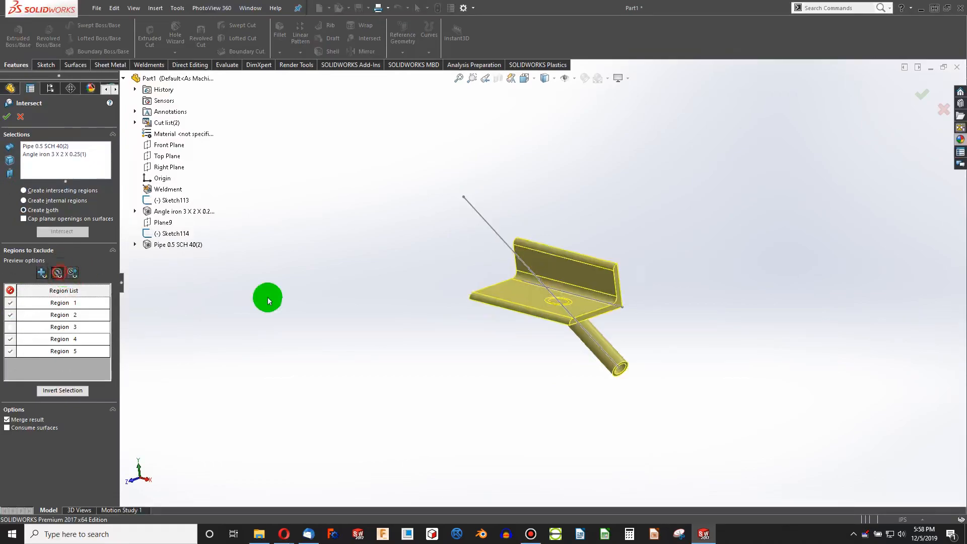
pyautogui.click(590, 276)
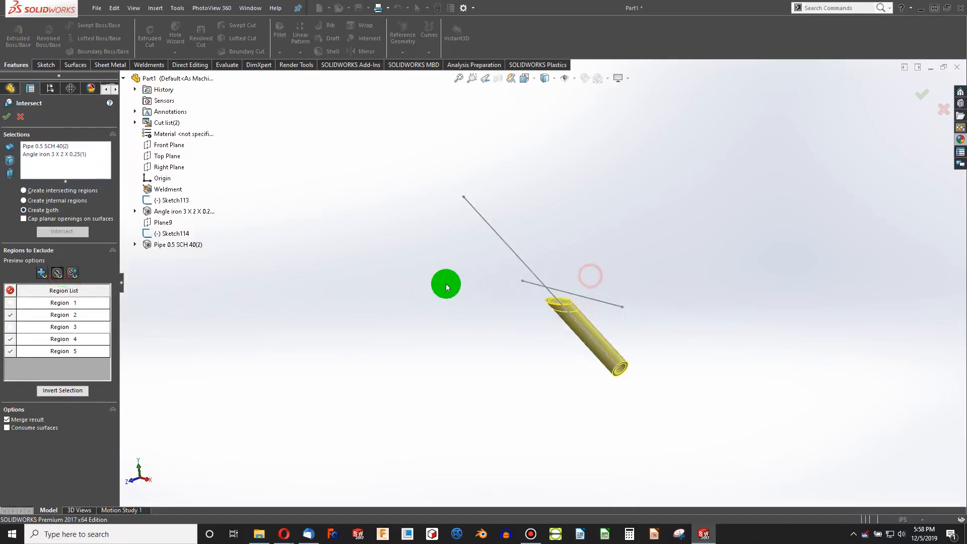
pyautogui.click(41, 273)
pyautogui.scroll(-5, 554, 289)
pyautogui.moveTo(554, 289); pyautogui.dragTo(472, 157, button='middle')
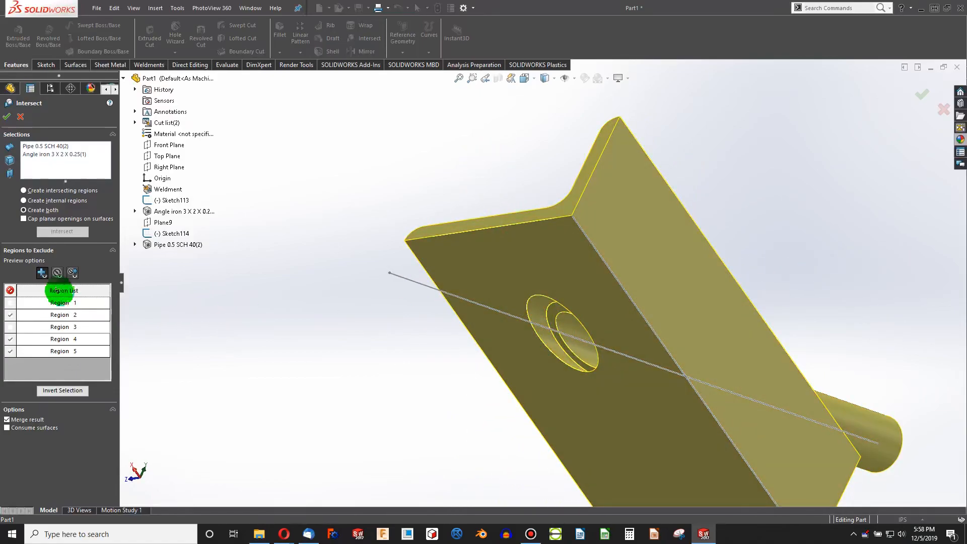
pyautogui.click(72, 276)
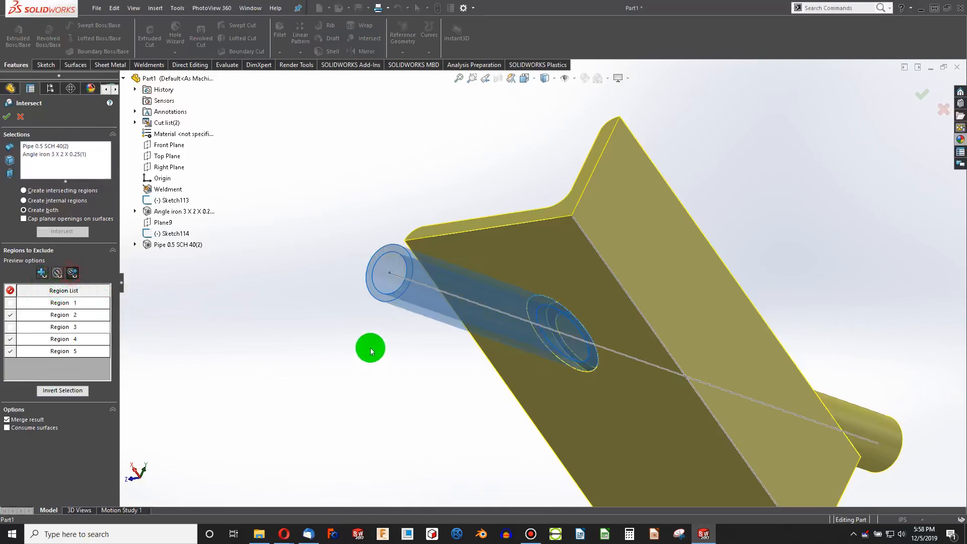
pyautogui.click(57, 275)
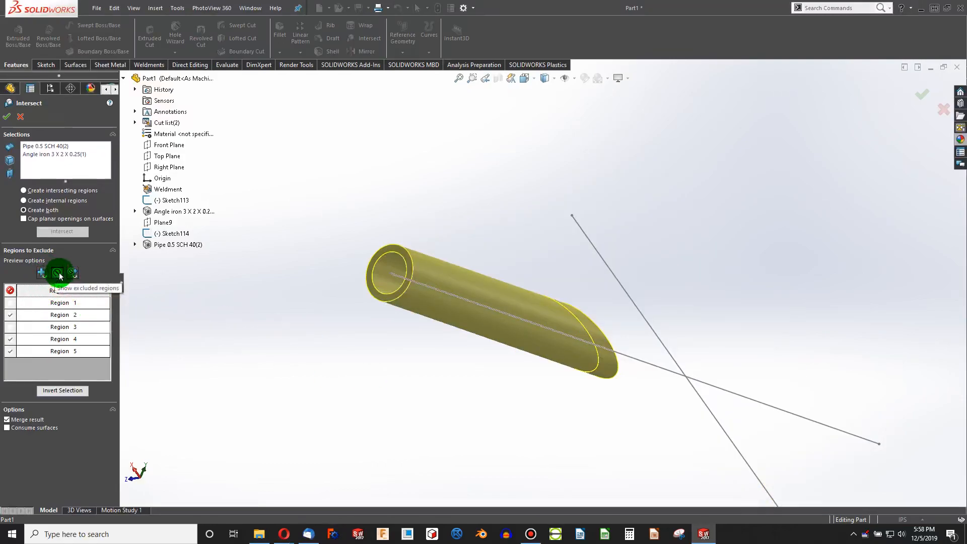
pyautogui.moveTo(458, 335); pyautogui.dragTo(326, 351, button='middle')
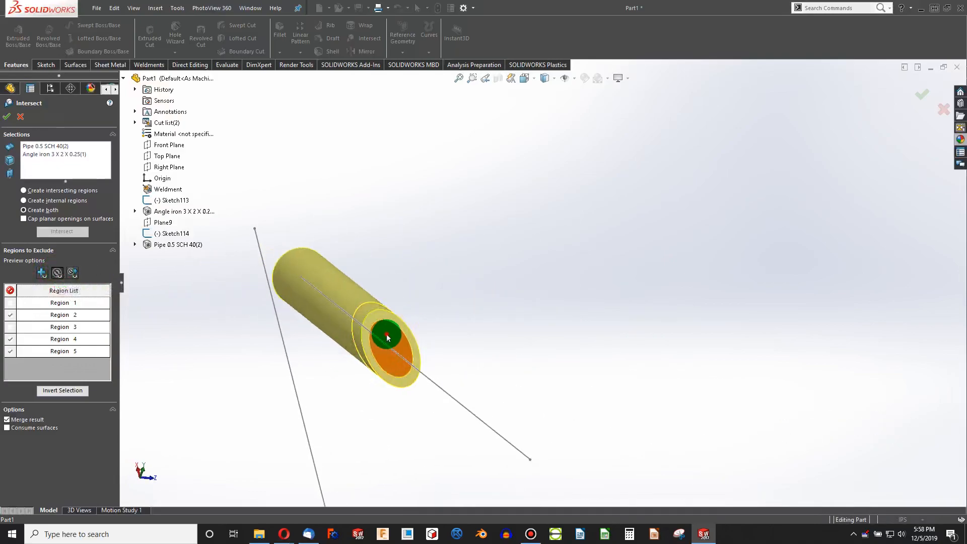
# Restore regions 4 and 5 from the excluded regions preview to the Intersect result.
pyautogui.click(41, 276)
pyautogui.moveTo(395, 352); pyautogui.dragTo(432, 328, button='middle')
pyautogui.click(57, 273)
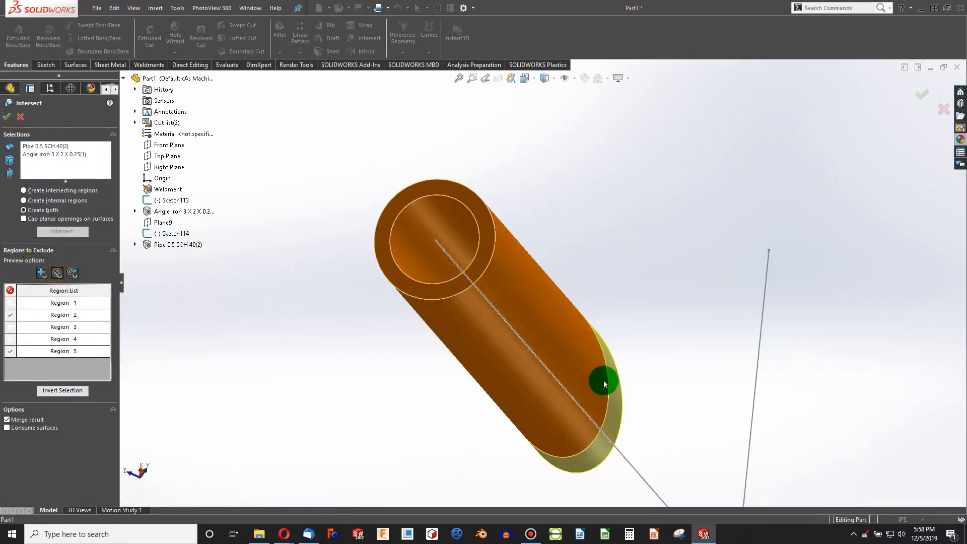
pyautogui.click(611, 391)
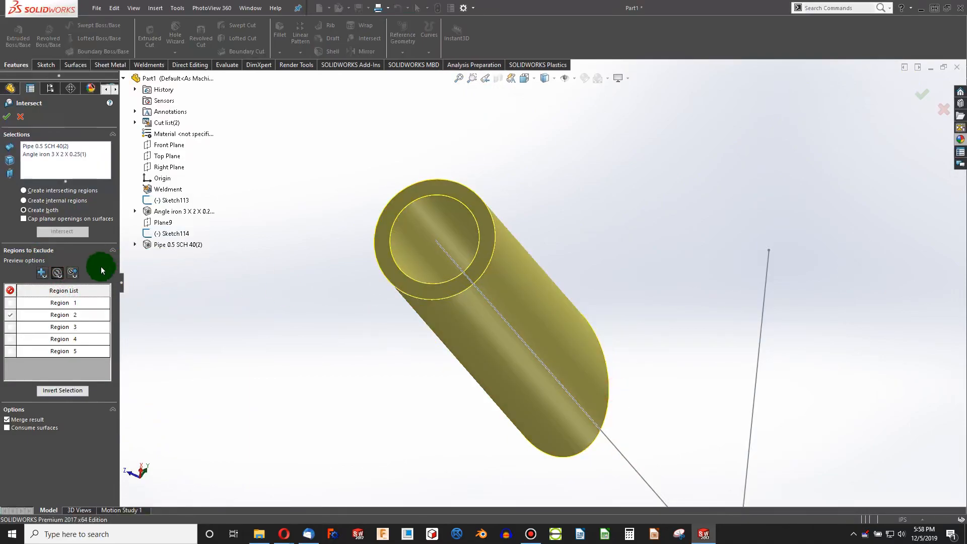
# Preview the included regions and accept the merged Intersect with only region 2, the lower pipe section, excluded.
pyautogui.click(43, 273)
pyautogui.scroll(3, 532, 382)
pyautogui.moveTo(544, 343); pyautogui.dragTo(588, 513, button='middle')
pyautogui.moveTo(505, 323); pyautogui.dragTo(522, 253, button='middle')
pyautogui.click(7, 117)
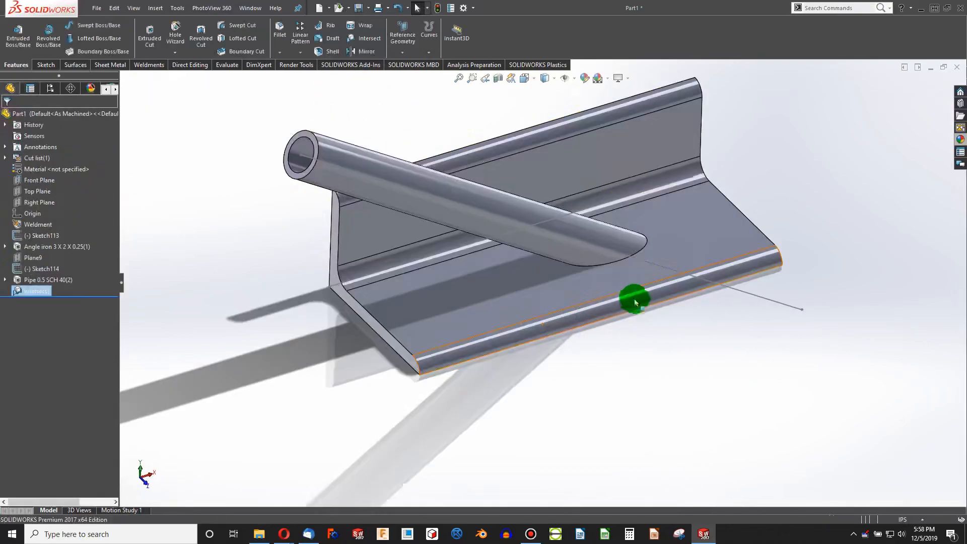
pyautogui.scroll(-8, 634, 267)
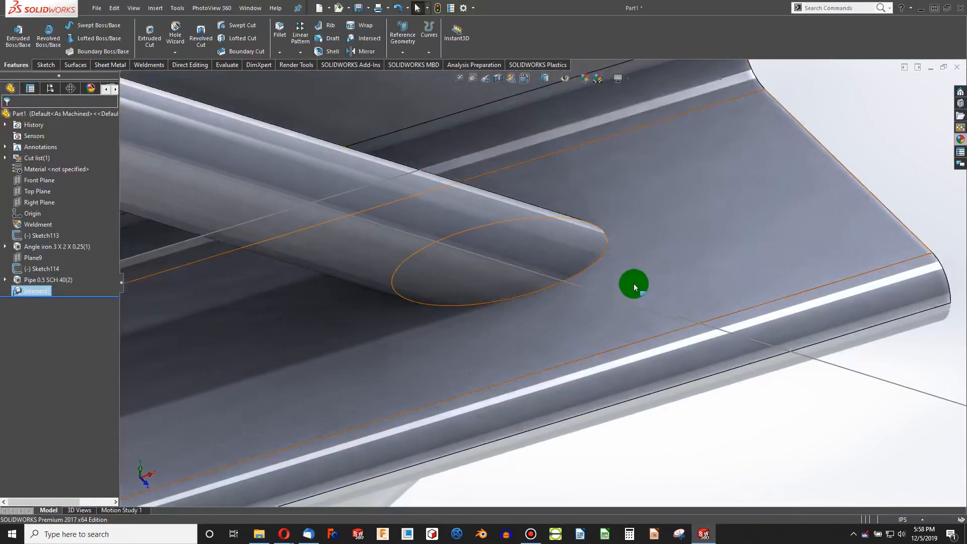
pyautogui.click(604, 254)
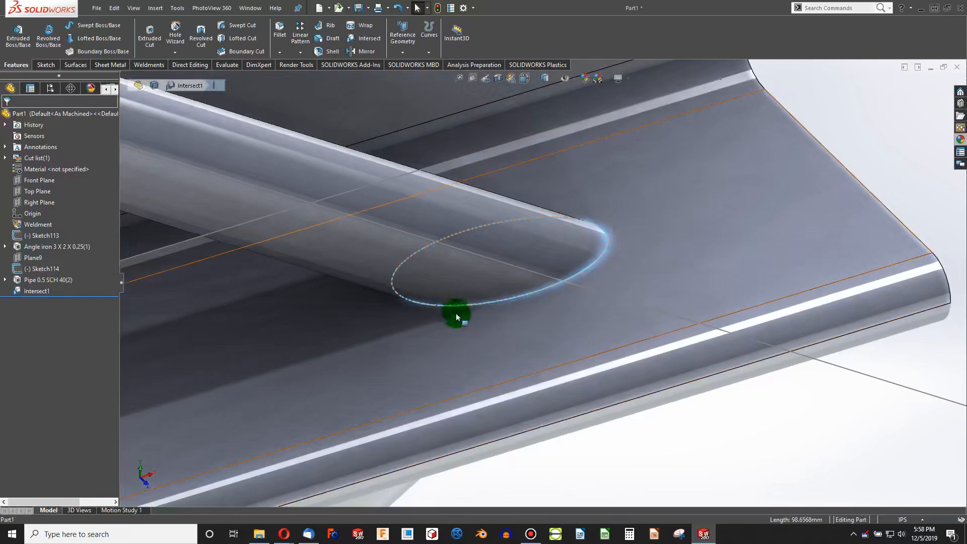
pyautogui.click(278, 32)
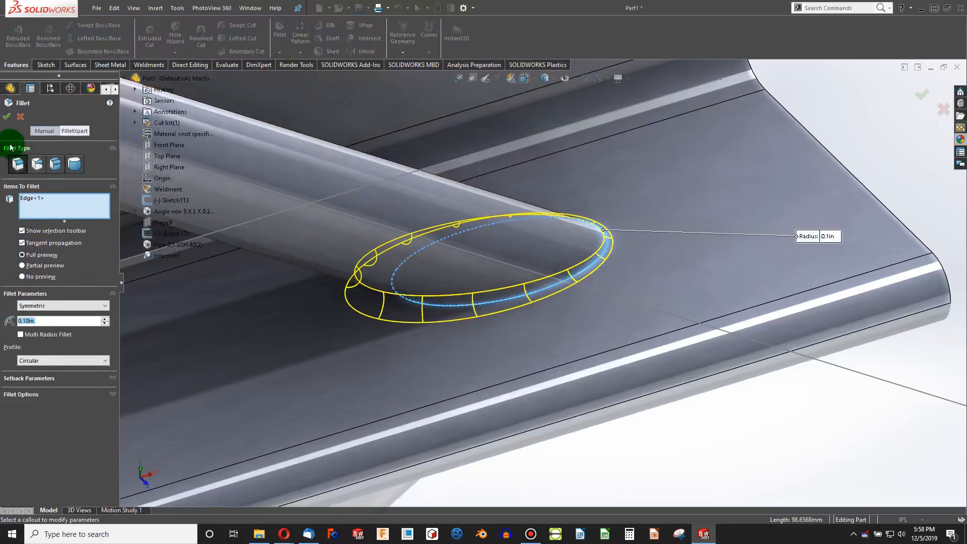
pyautogui.click(18, 119)
# Inspect the underside of the angle iron and delete the Intersect1 feature.
pyautogui.scroll(6, 527, 312)
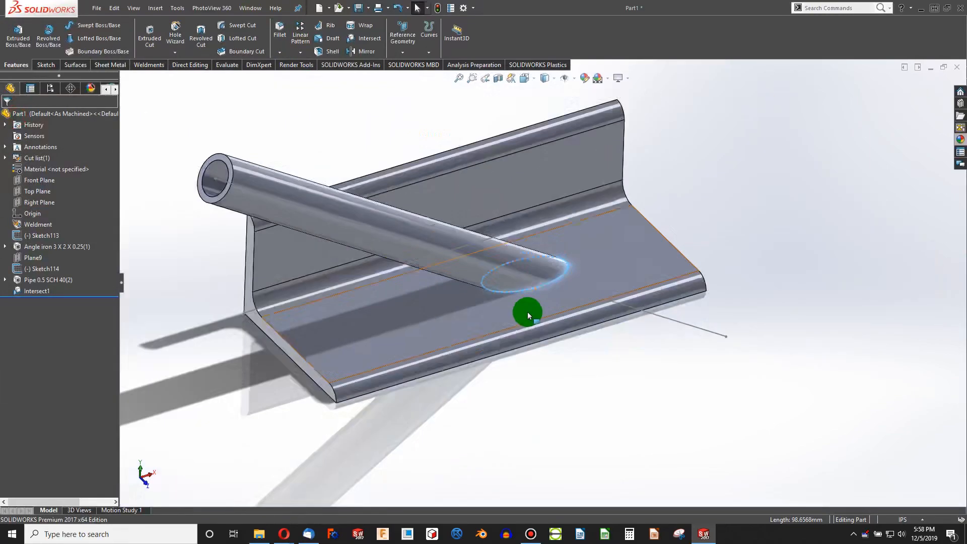
pyautogui.moveTo(518, 277); pyautogui.dragTo(544, 322, button='middle')
pyautogui.scroll(5, 419, 286)
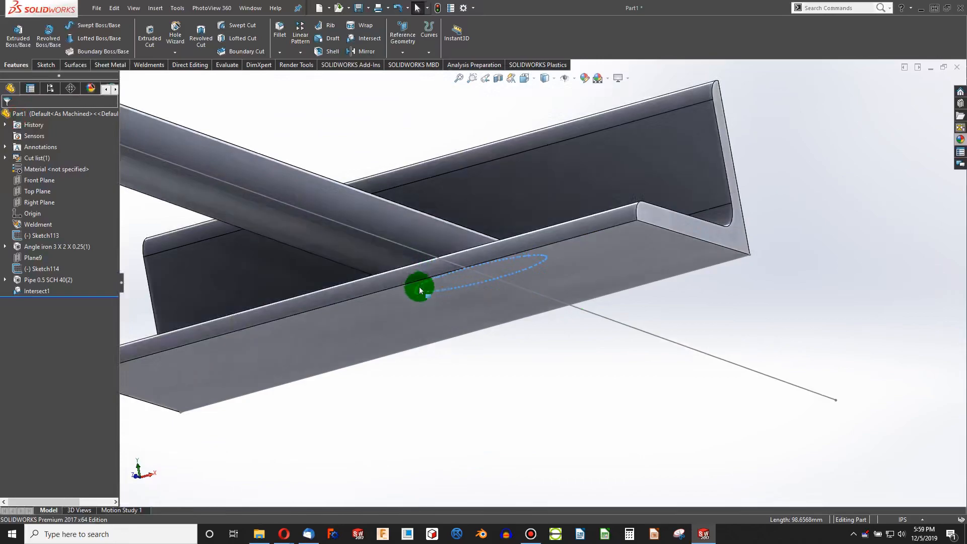
pyautogui.click(36, 291)
pyautogui.press('Delete')
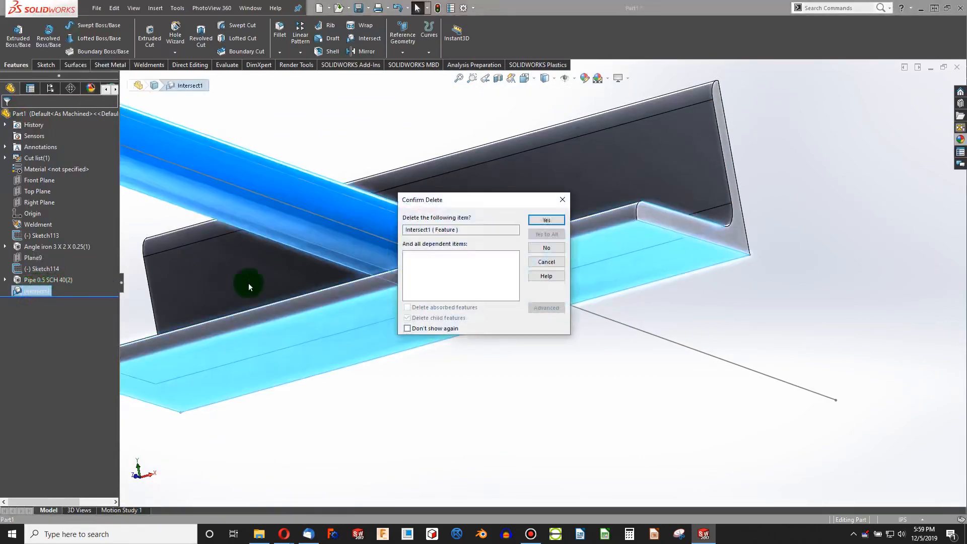
pyautogui.click(559, 221)
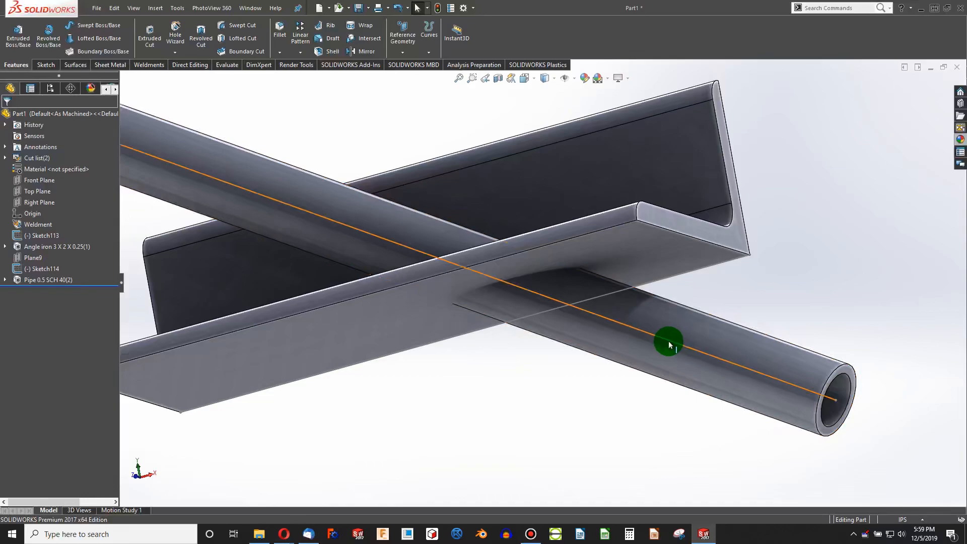
pyautogui.click(479, 280)
pyautogui.click(564, 296)
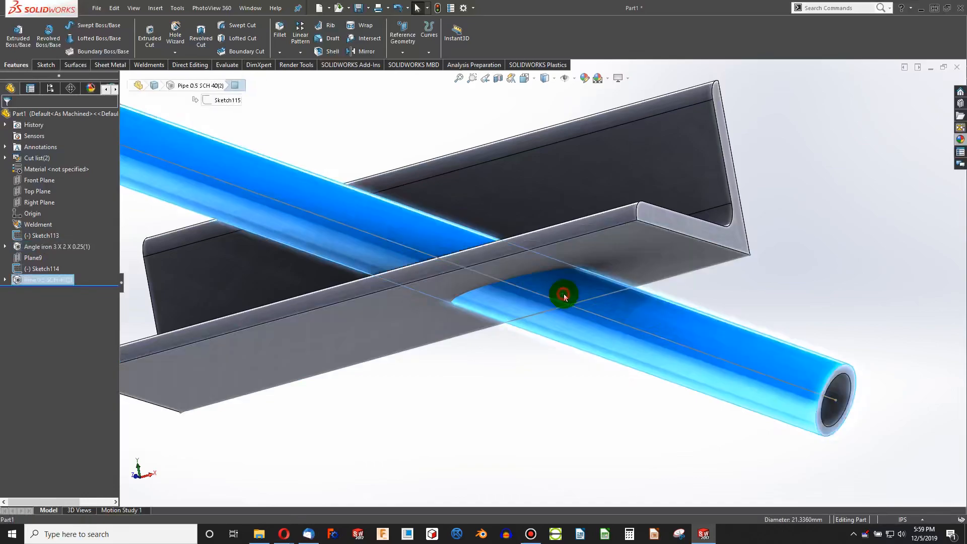
pyautogui.click(532, 280)
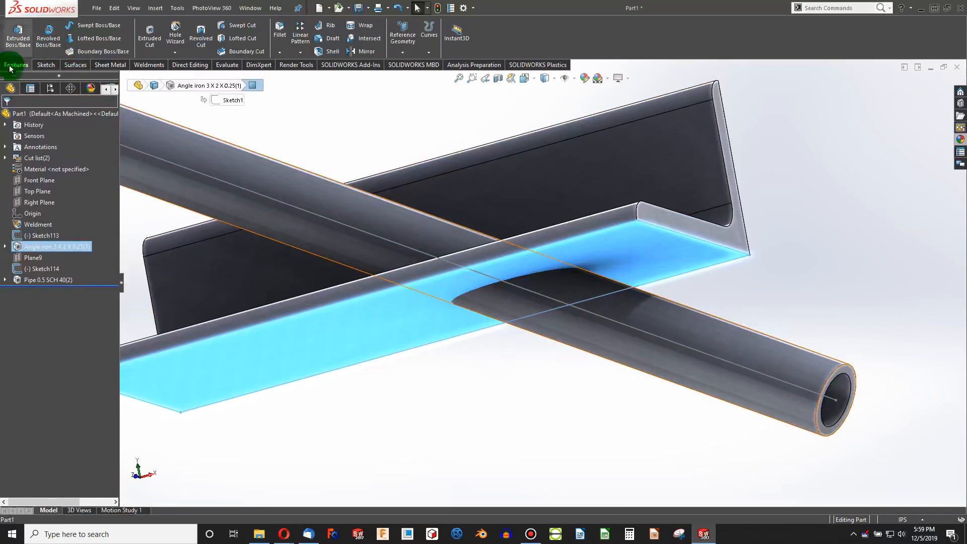
pyautogui.click(849, 373)
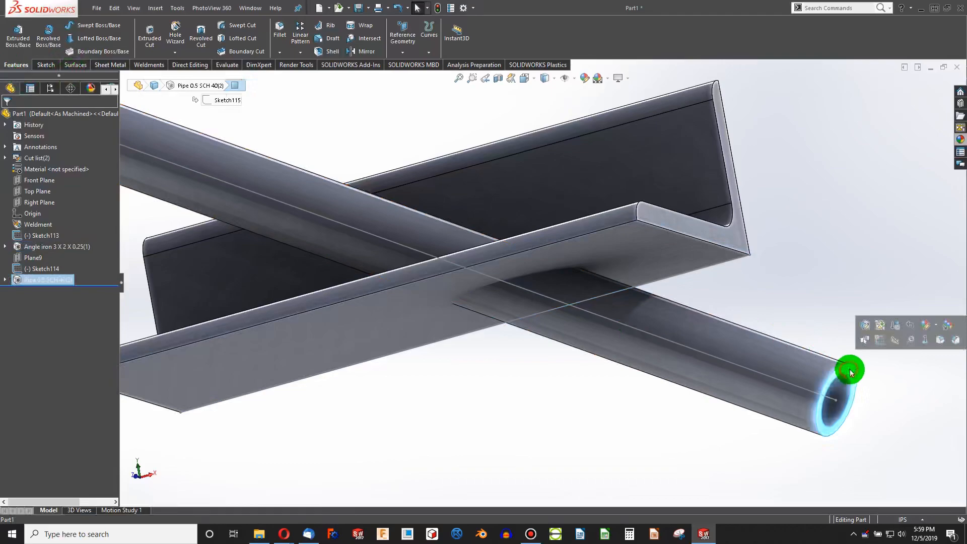
pyautogui.click(44, 64)
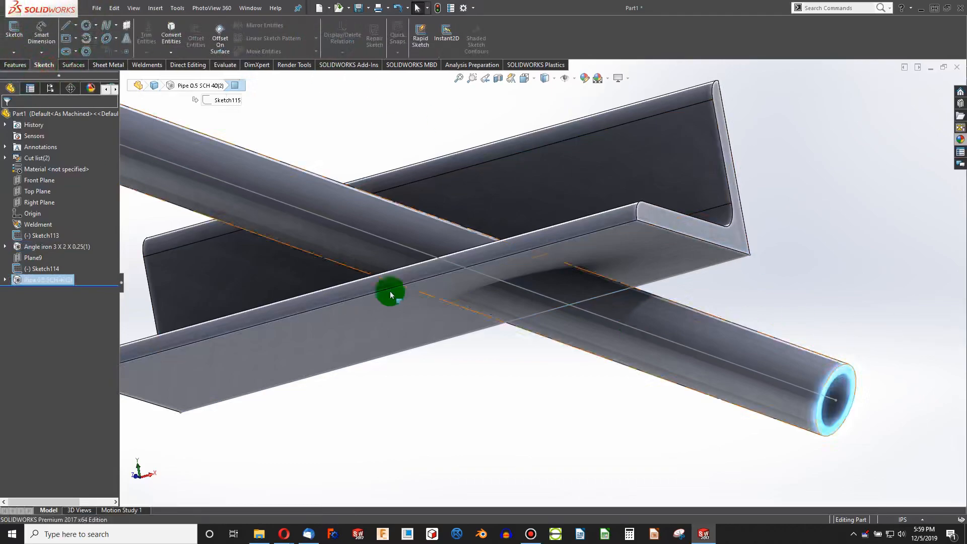
pyautogui.click(436, 309)
# Combine the angle iron and the pipe into one body using the Add operation.
pyautogui.click(846, 8)
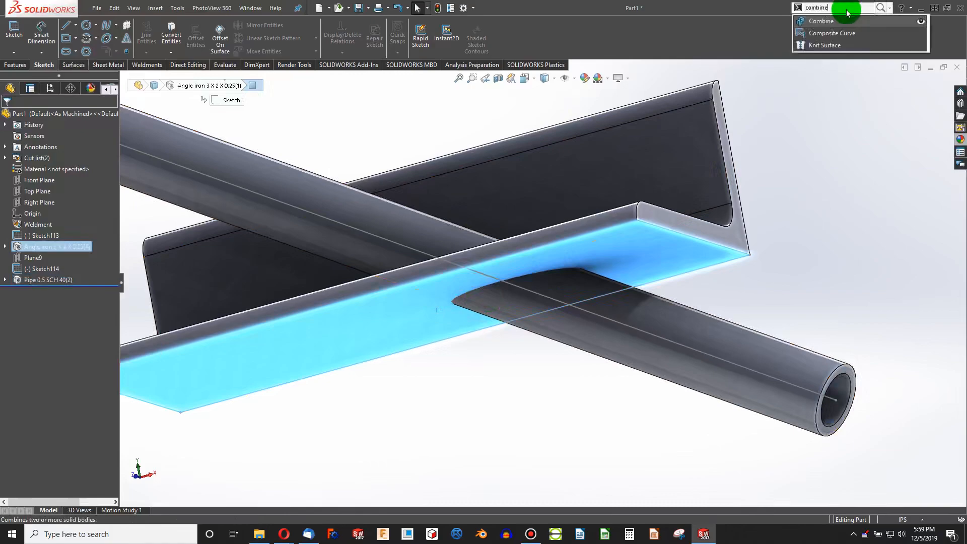
pyautogui.click(825, 21)
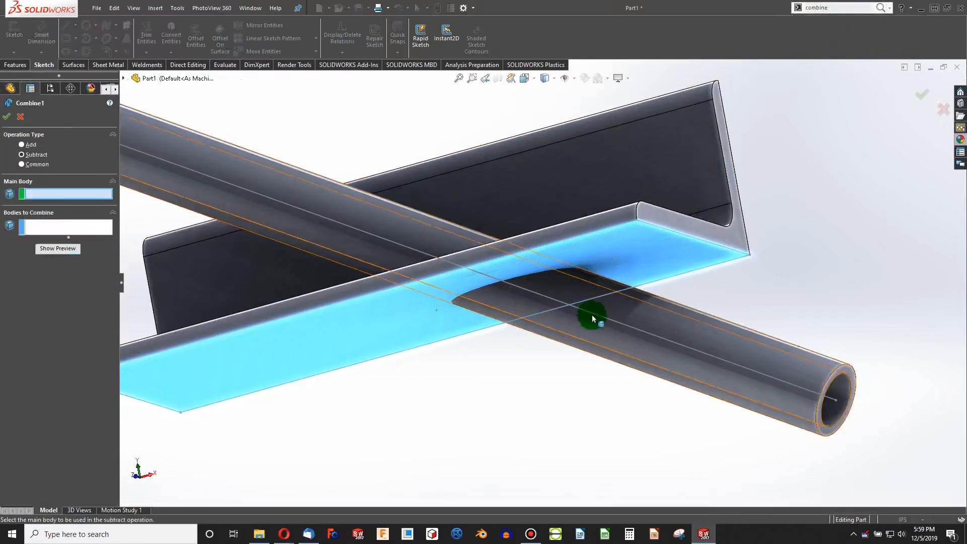
pyautogui.click(591, 315)
pyautogui.click(82, 192)
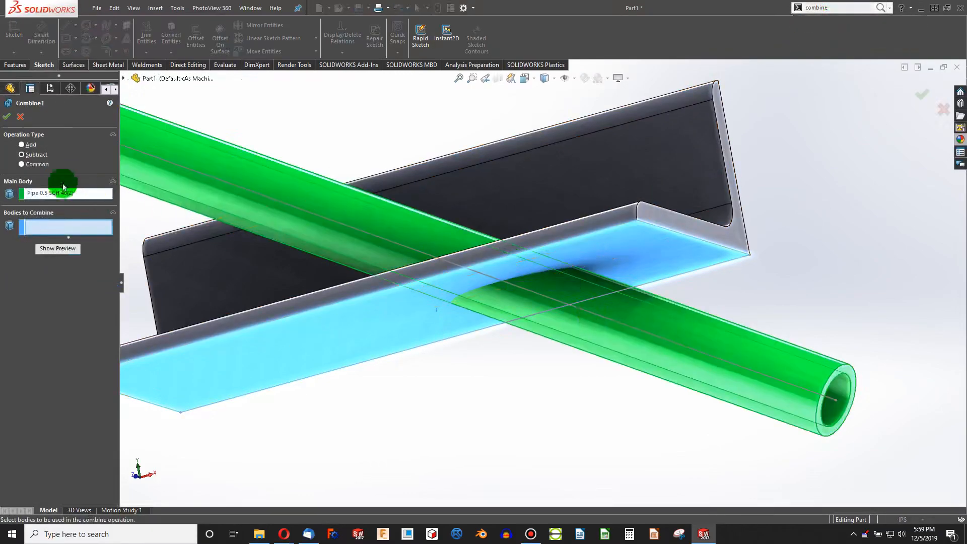
pyautogui.click(20, 145)
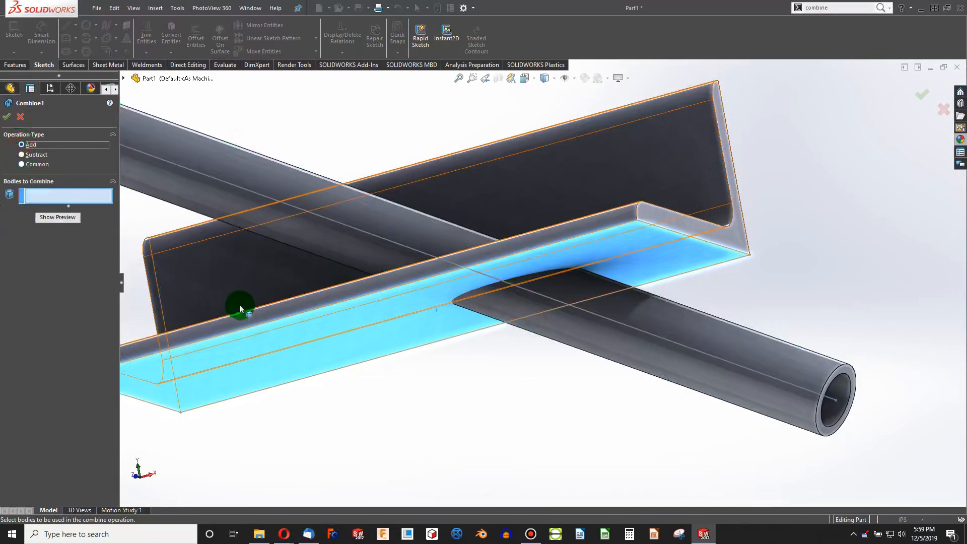
pyautogui.click(352, 323)
pyautogui.click(330, 201)
pyautogui.click(6, 115)
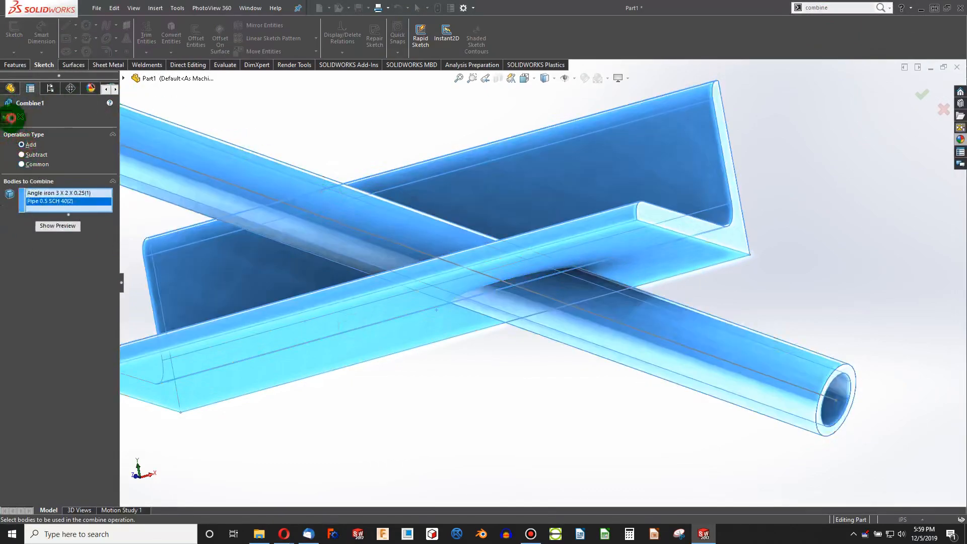
# Start a sketch on the lower end face of the pipe and convert the face's edges into sketch entities.
pyautogui.click(850, 372)
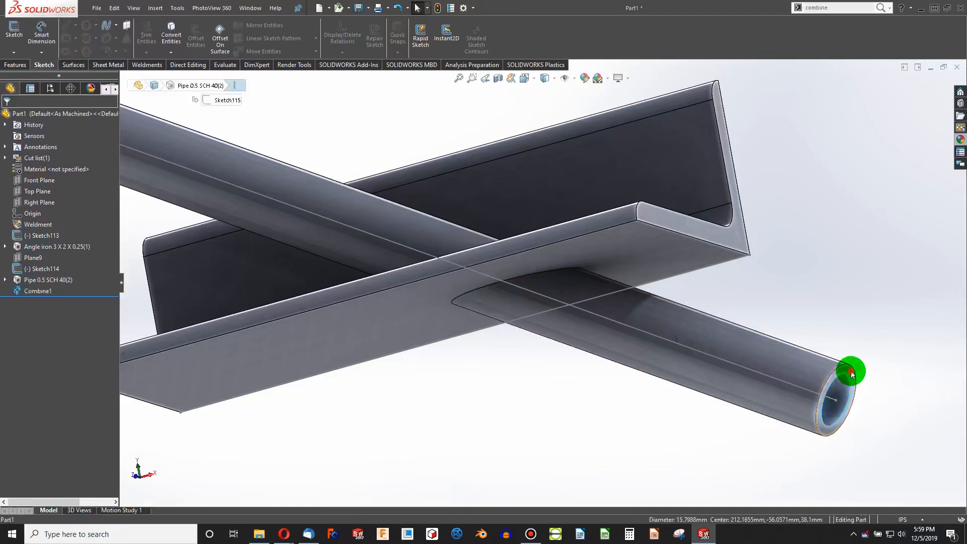
pyautogui.click(31, 36)
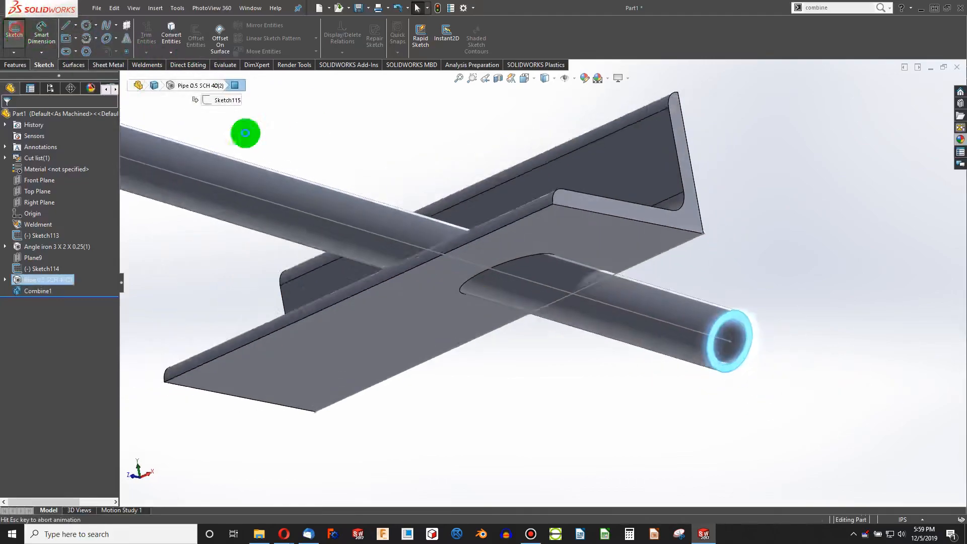
pyautogui.scroll(-5, 579, 282)
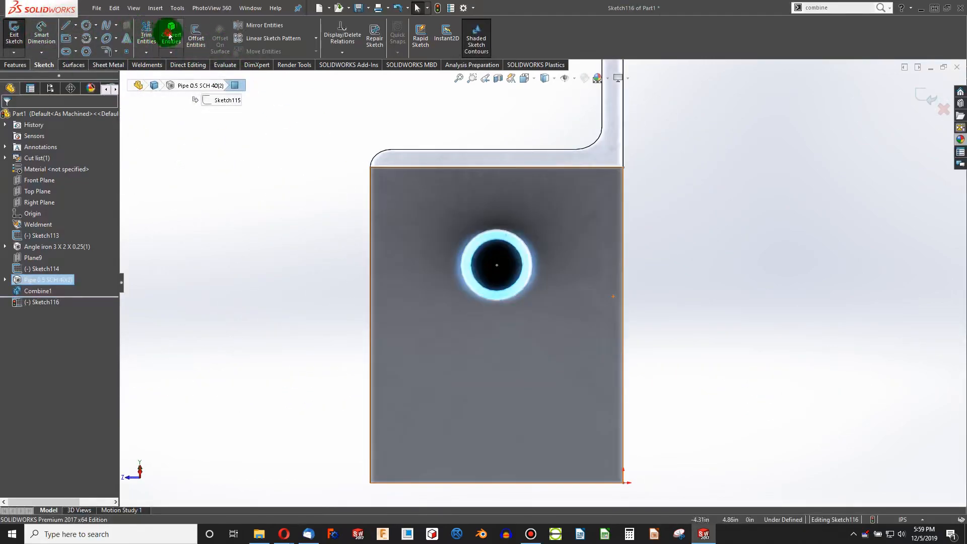
pyautogui.click(169, 36)
# Extrude-cut the converted pipe profile Up To Surface, ending at the underside face of the angle iron, to remove the protruding lower pipe section.
pyautogui.moveTo(528, 252)
pyautogui.mouseDown(button='middle')
pyautogui.moveTo(507, 279)
pyautogui.moveTo(544, 300)
pyautogui.moveTo(92, 56)
pyautogui.mouseUp(button='middle')
pyautogui.click(23, 66)
pyautogui.click(152, 49)
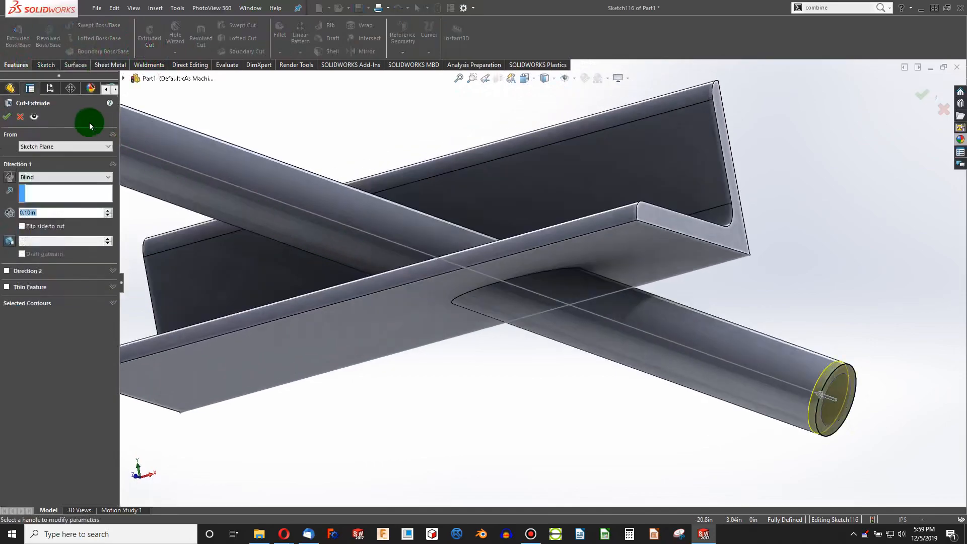
pyautogui.click(56, 174)
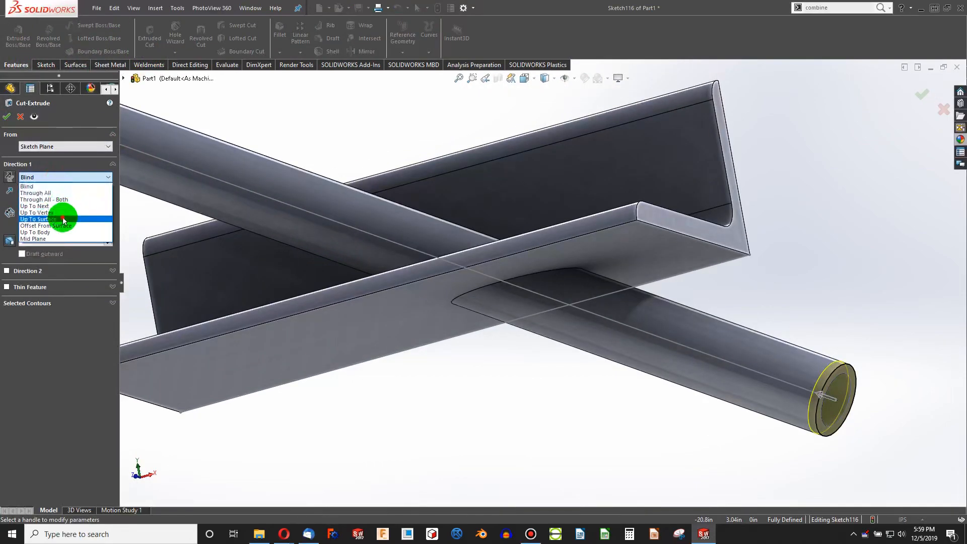
pyautogui.click(63, 216)
pyautogui.click(262, 349)
pyautogui.click(7, 116)
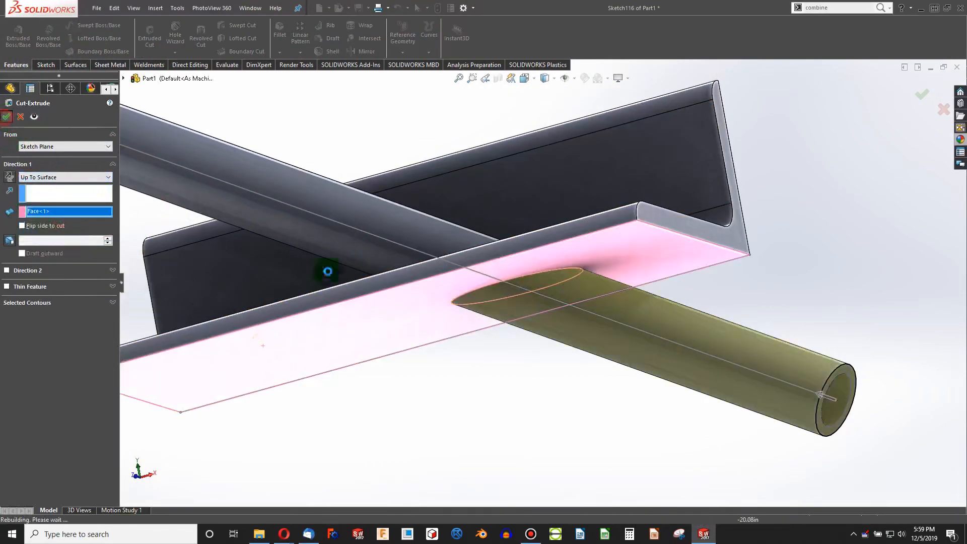
pyautogui.moveTo(558, 331); pyautogui.dragTo(514, 370, button='middle')
pyautogui.scroll(-3, 351, 270)
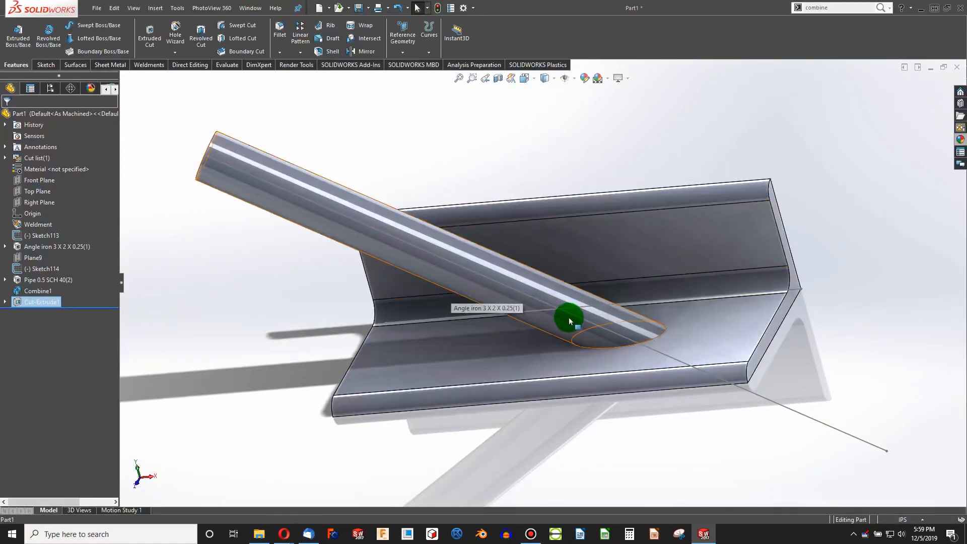